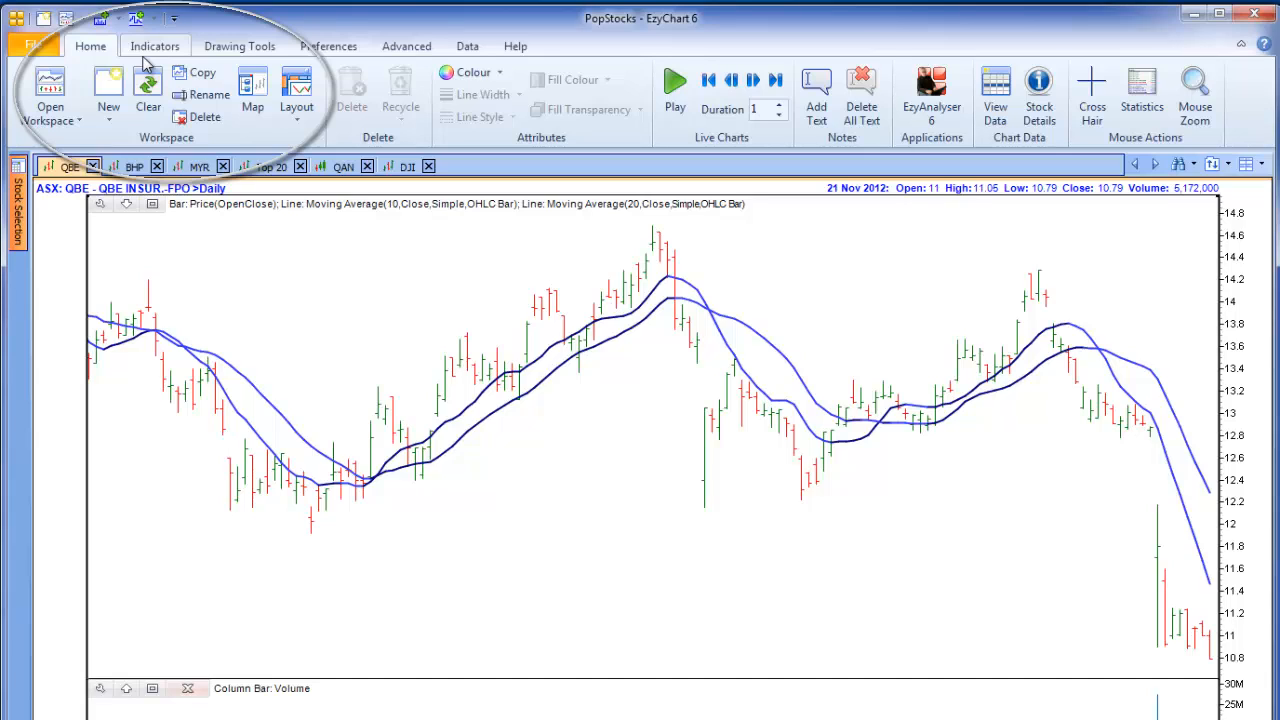
- Open the workspace map and examine the QBE price bar's properties and its Up Colour choices
left_click(250, 103)
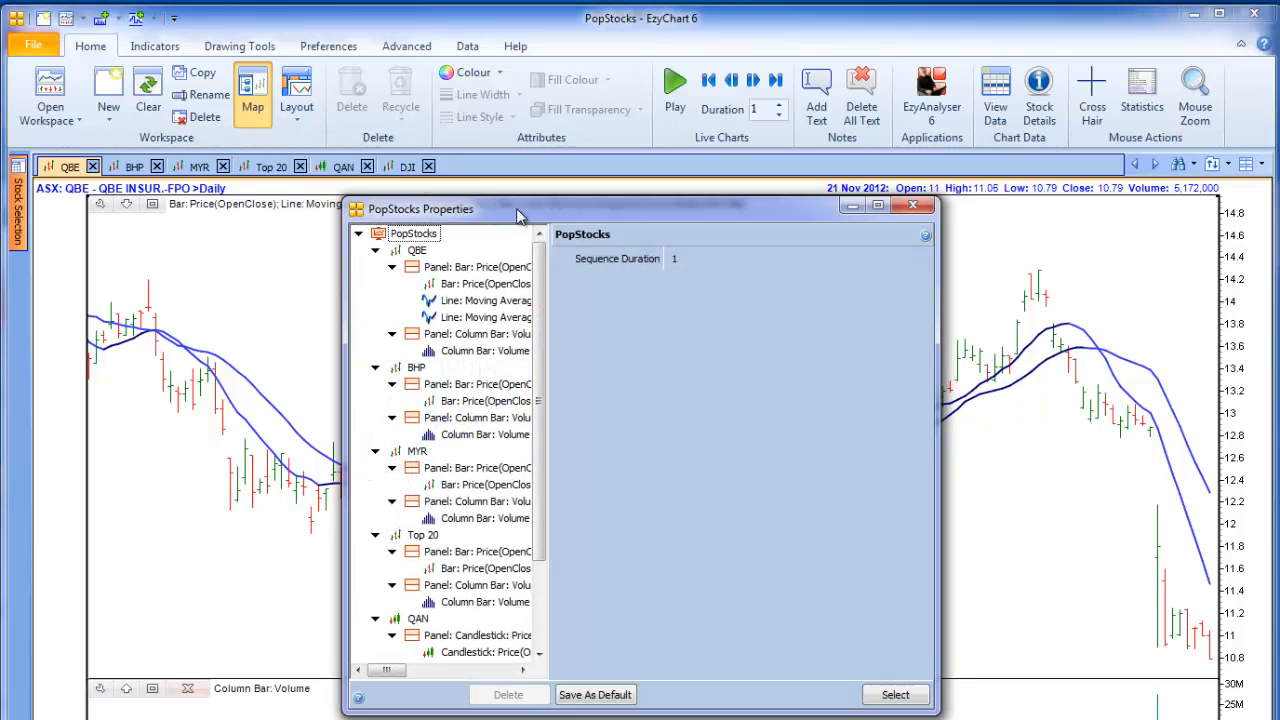
left_click_drag(518, 215, 478, 167)
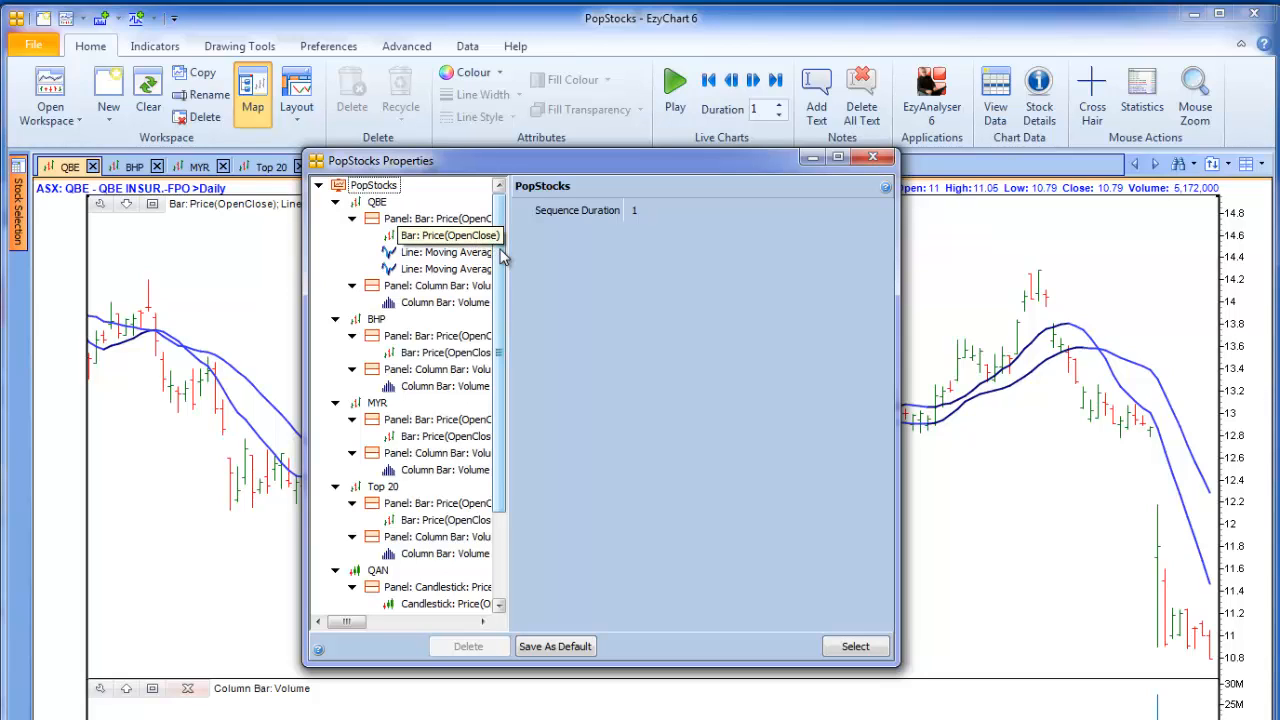
left_click(390, 242)
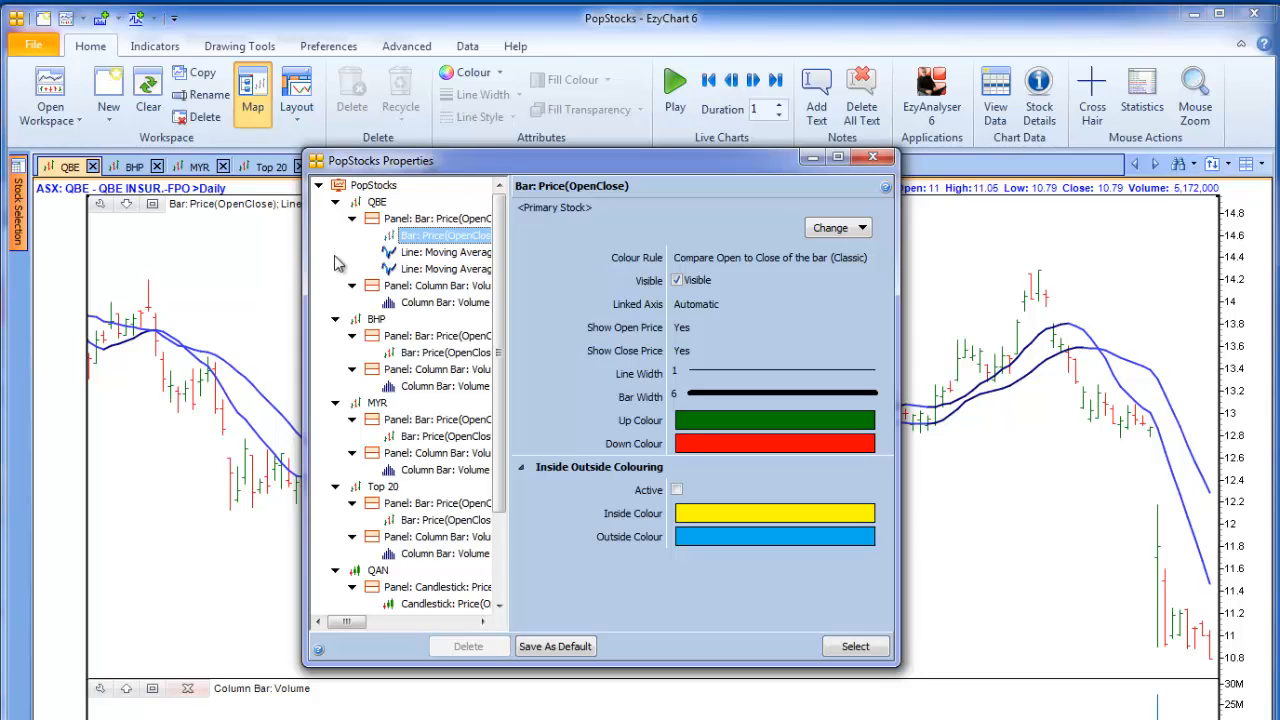
left_click(707, 425)
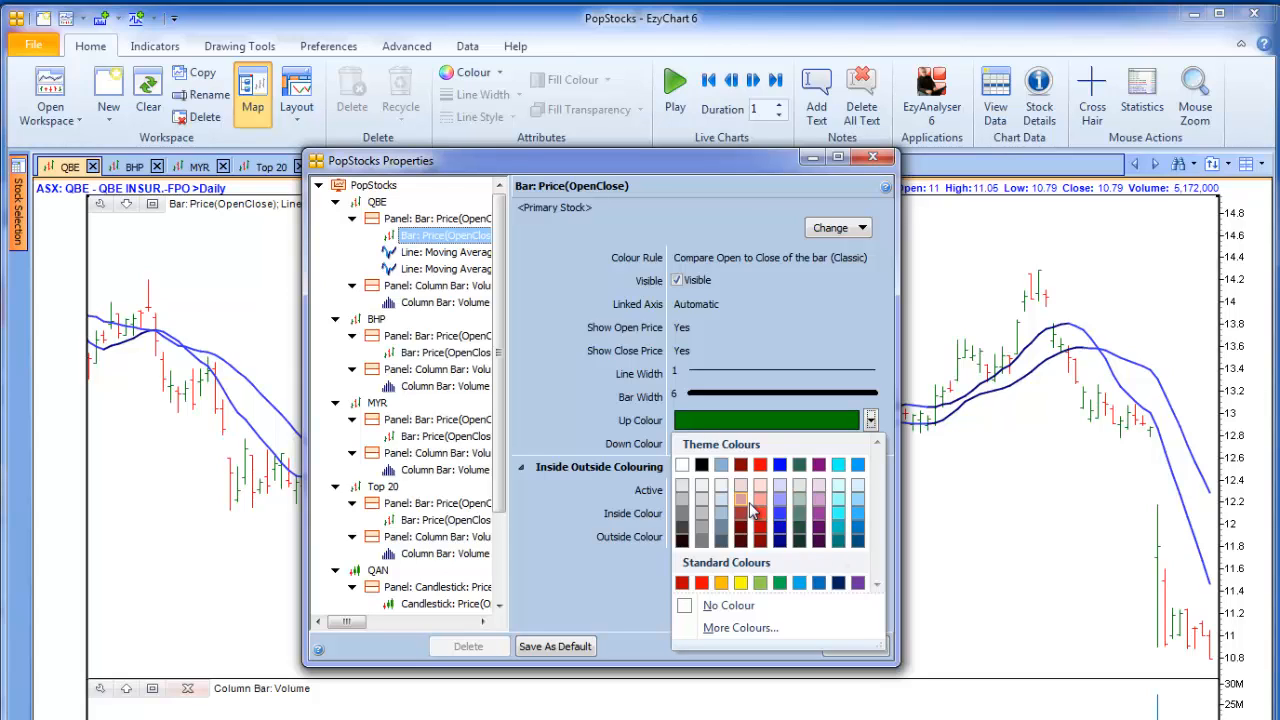
left_click(593, 445)
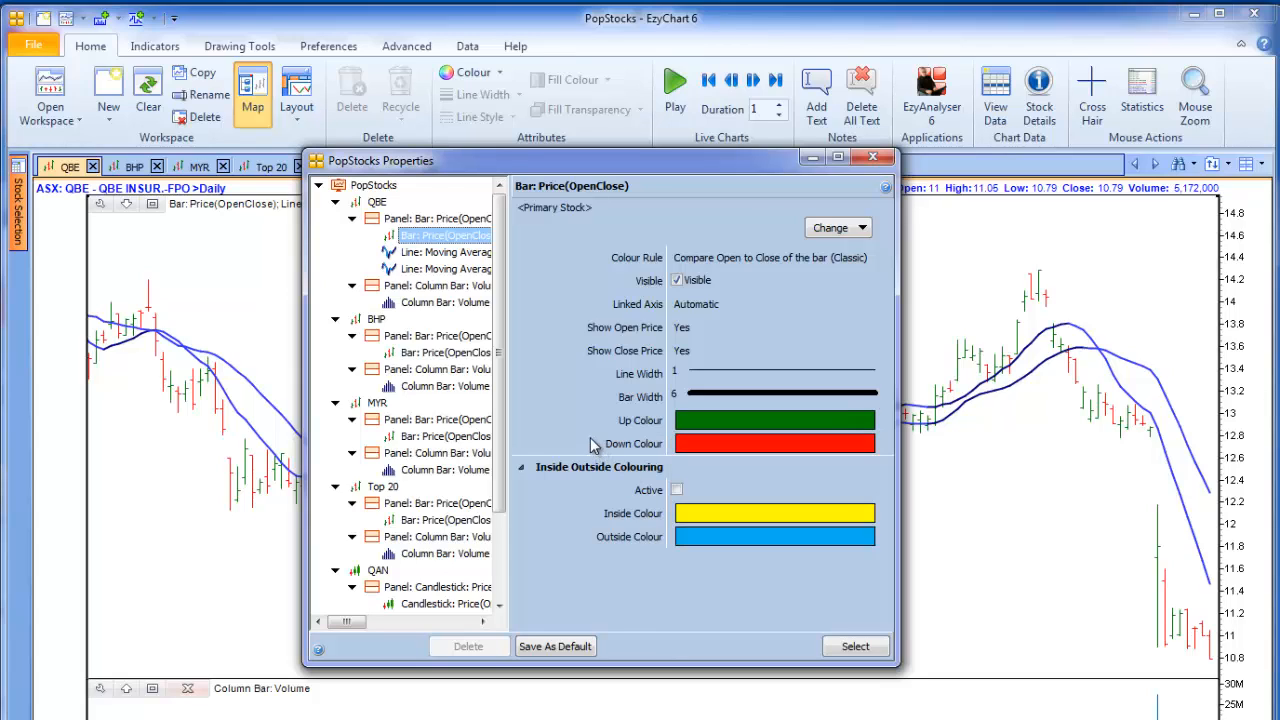
- Set the QBE chart's 10-period moving average to a Count of 15 and the Exponential method, and close the workspace properties
left_click(421, 256)
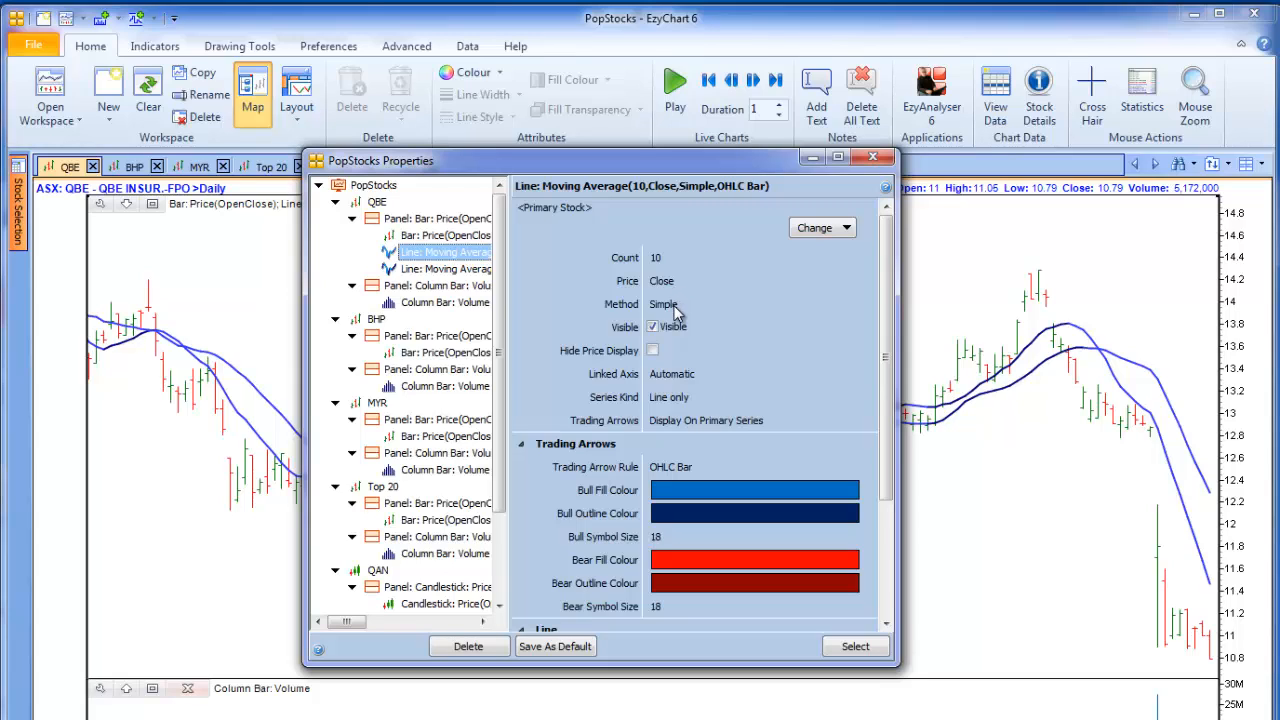
left_click(662, 257)
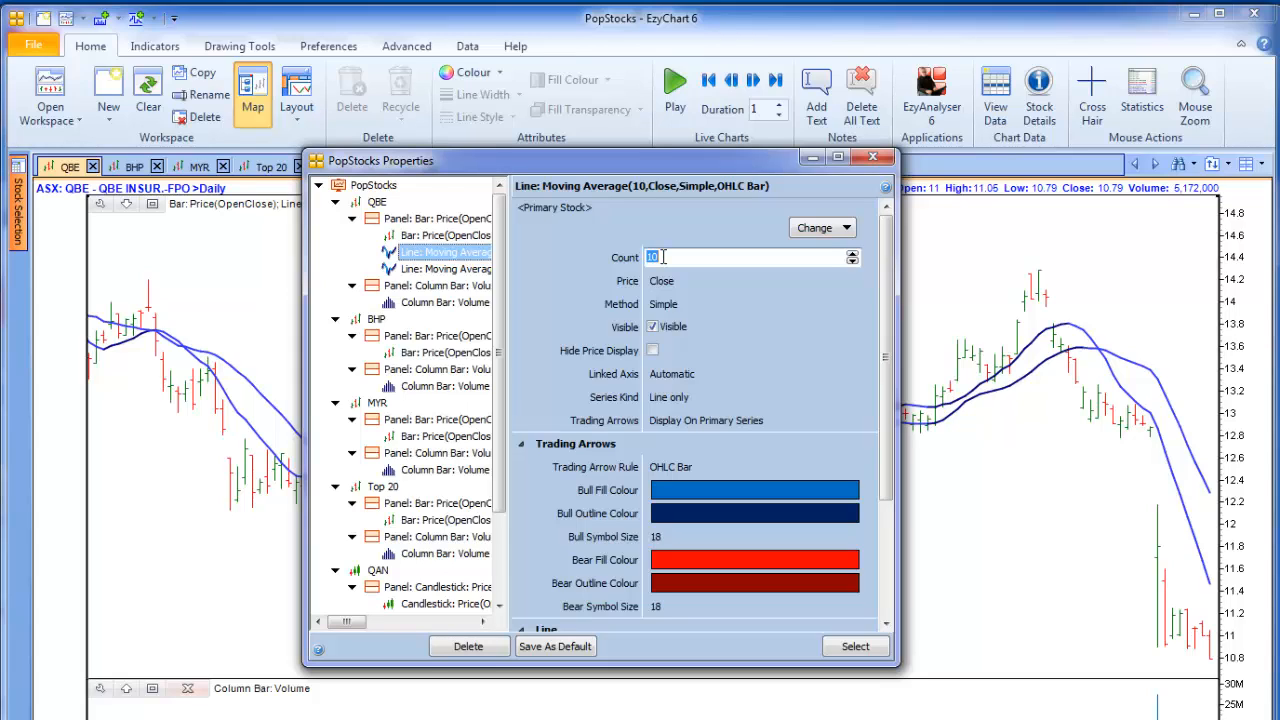
type("15")
left_click(664, 308)
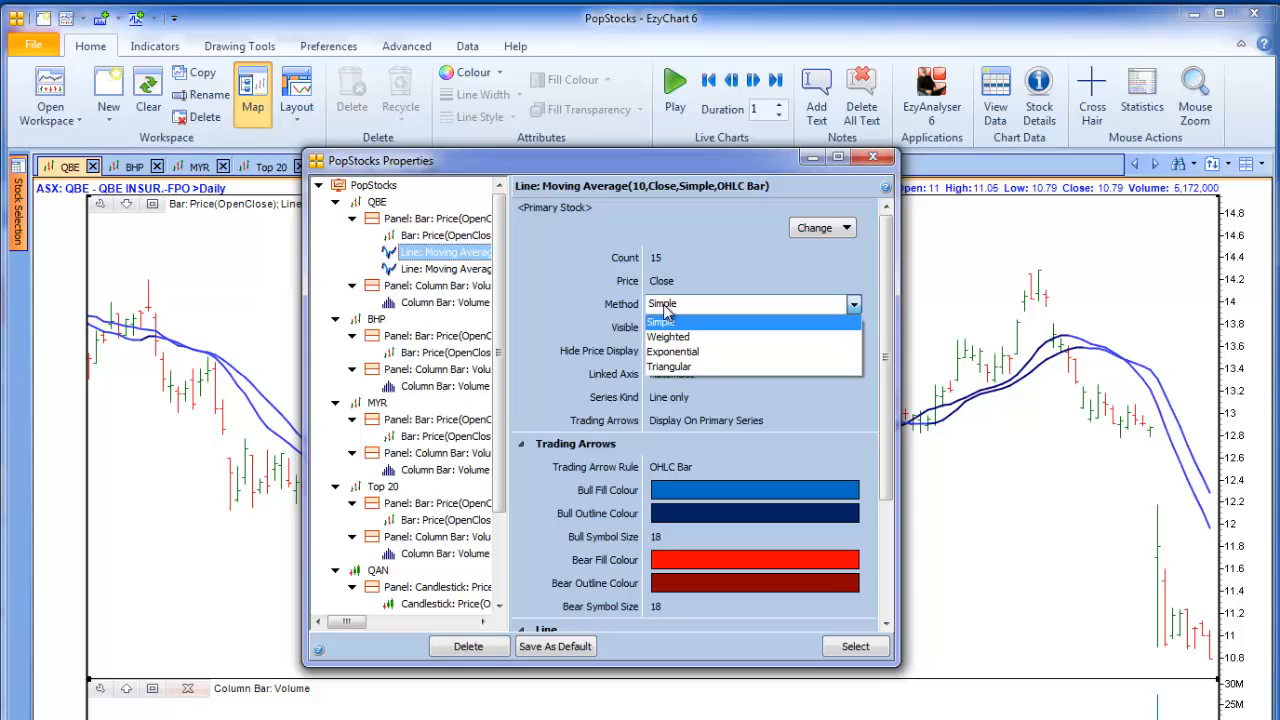
left_click(686, 355)
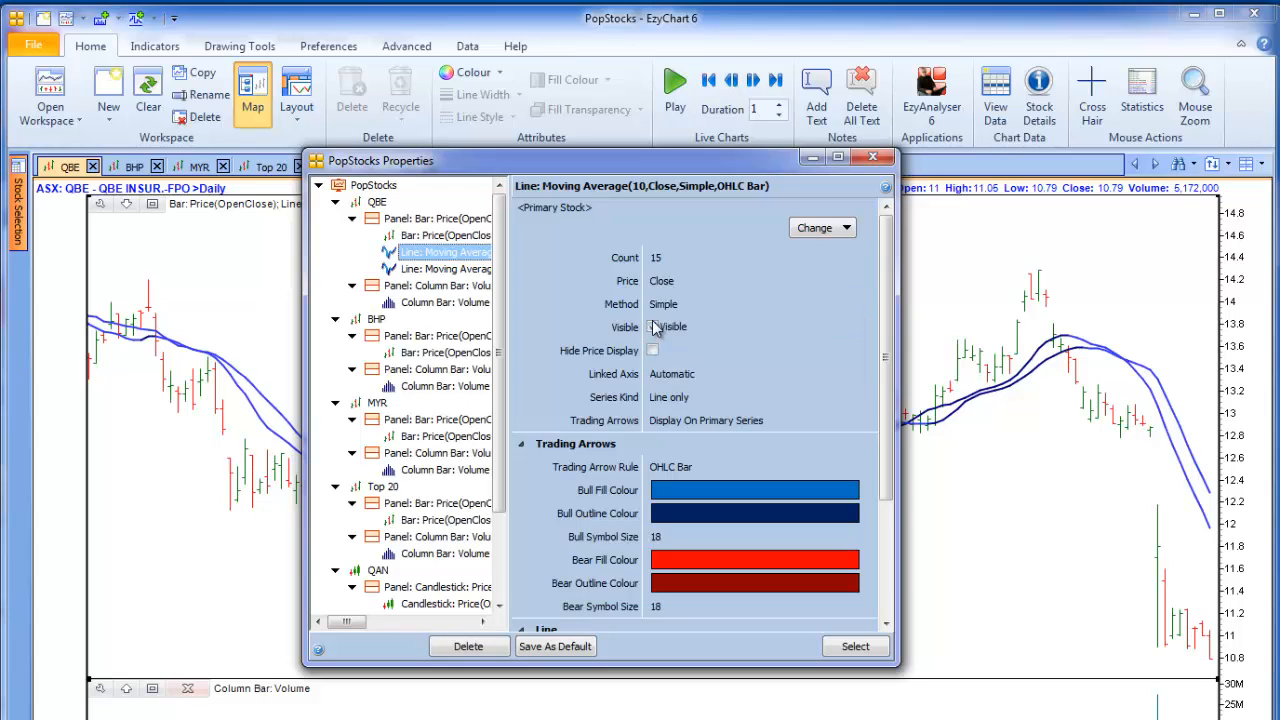
left_click(657, 306)
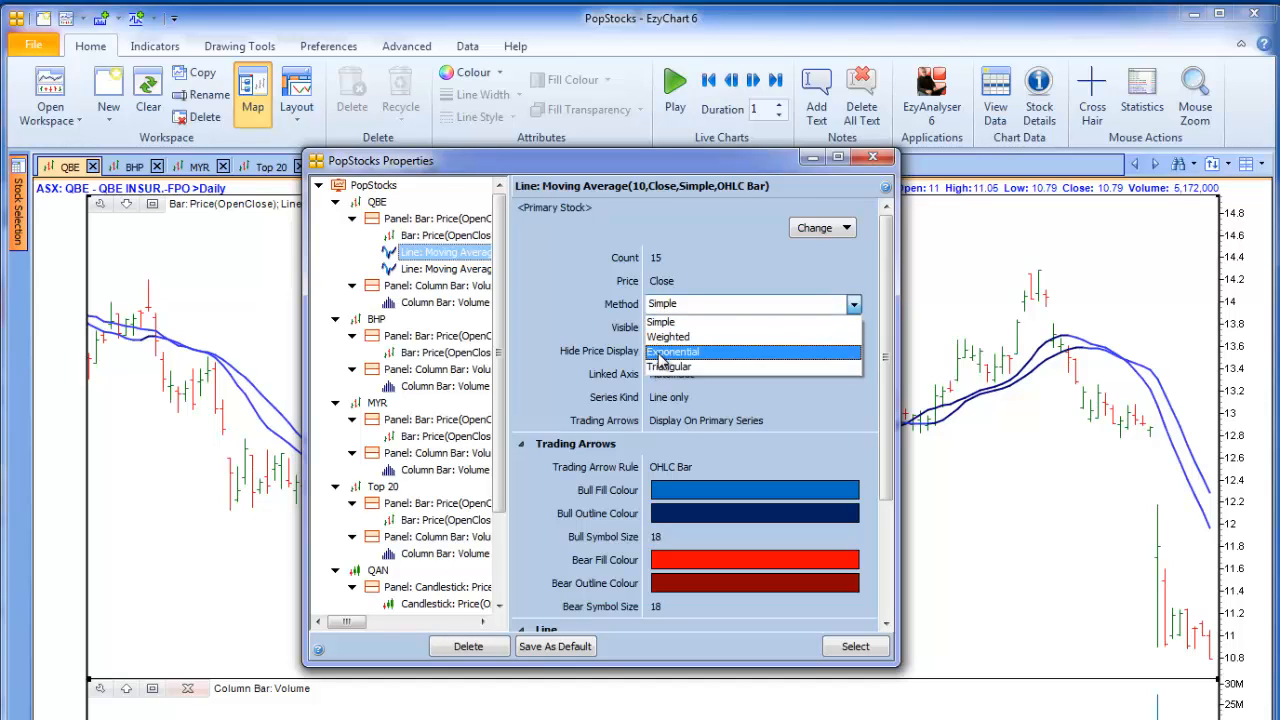
left_click(657, 351)
left_click(402, 305)
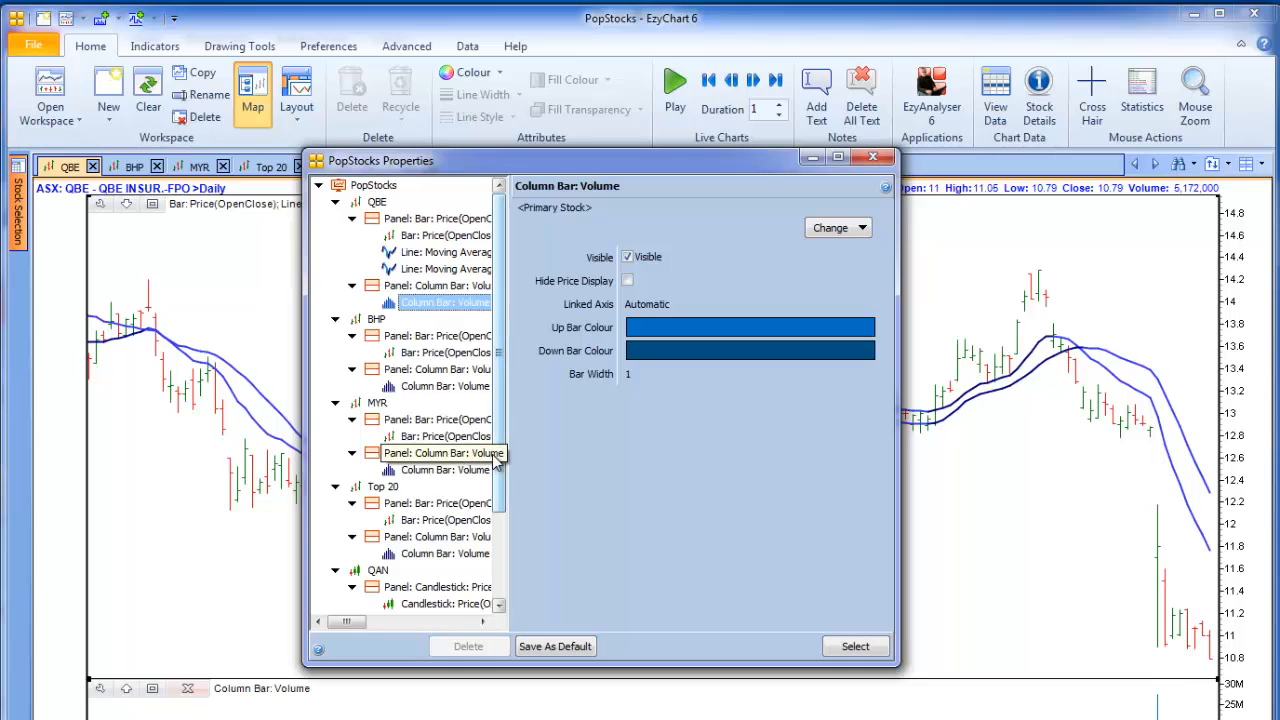
left_click(870, 160)
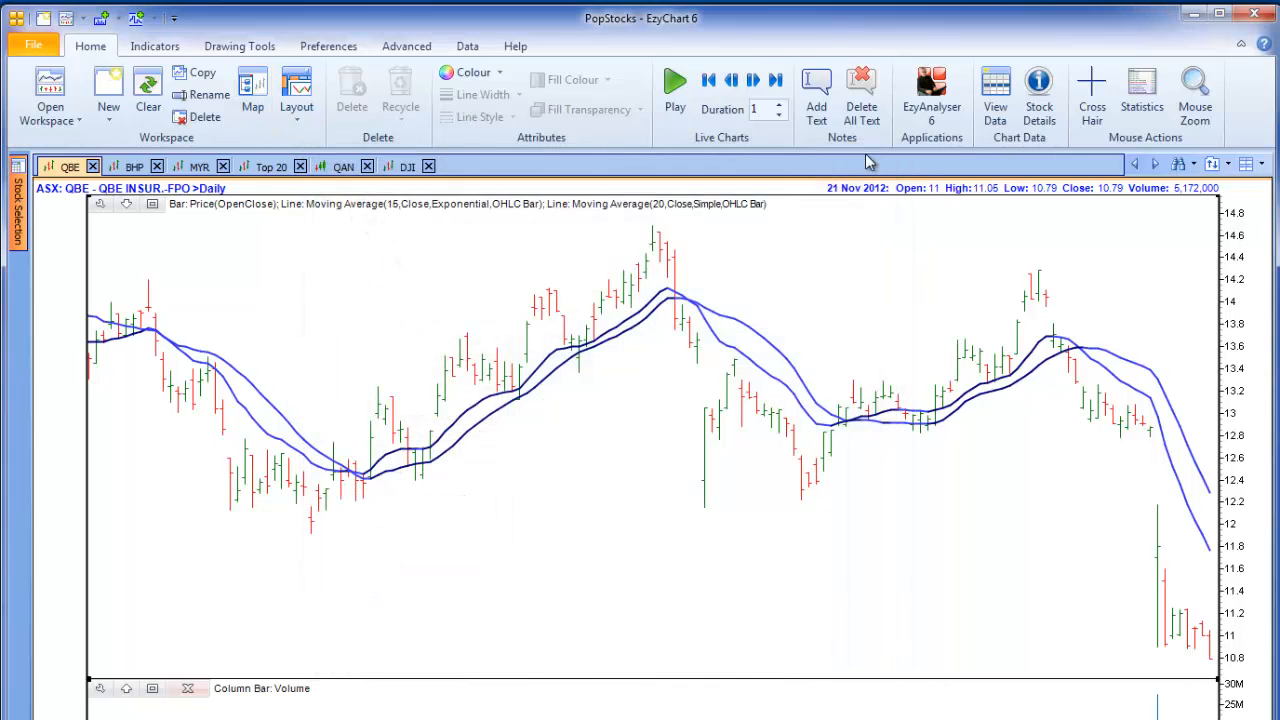
- Tile two chart windows horizontally and show the Workspace Map panel
left_click(296, 124)
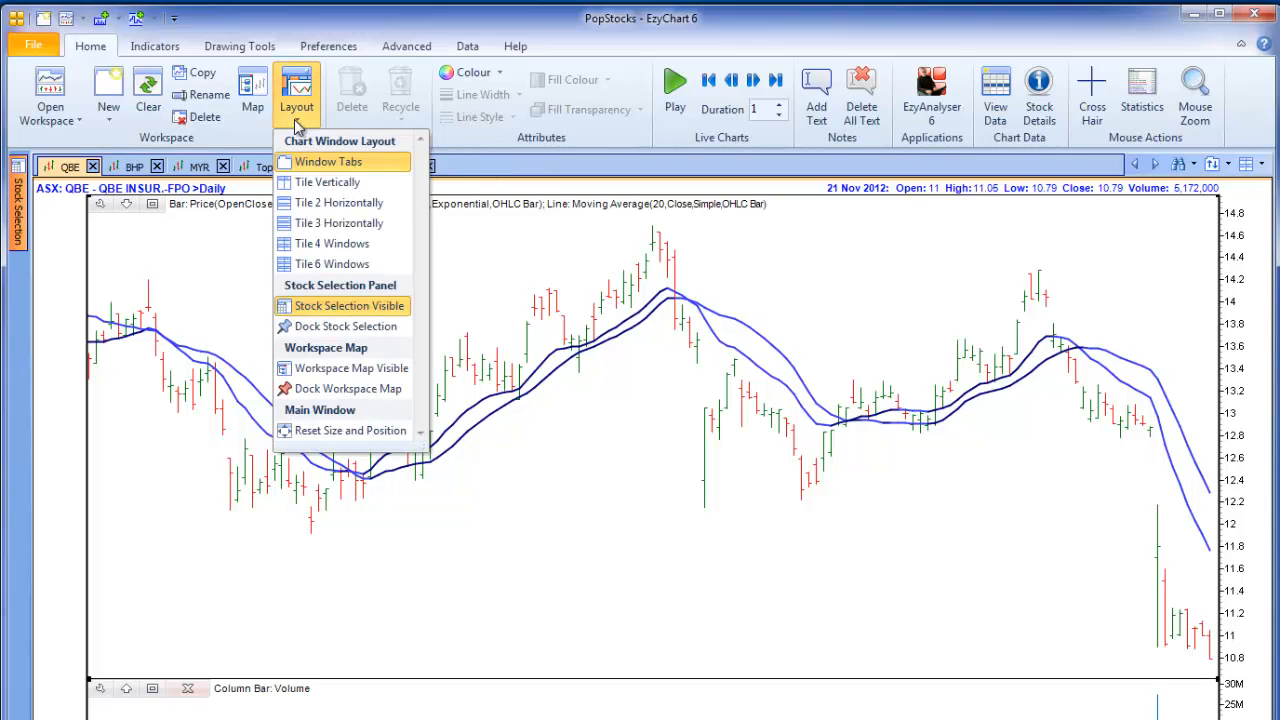
left_click(306, 204)
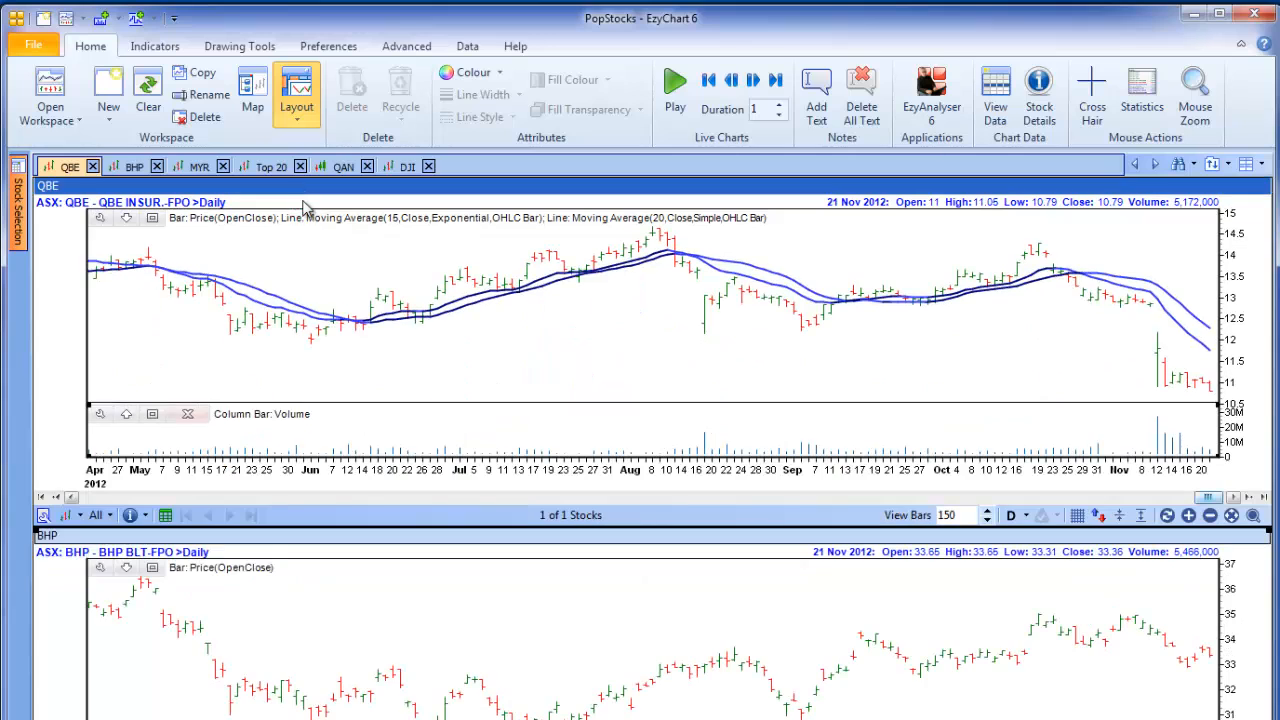
left_click(298, 124)
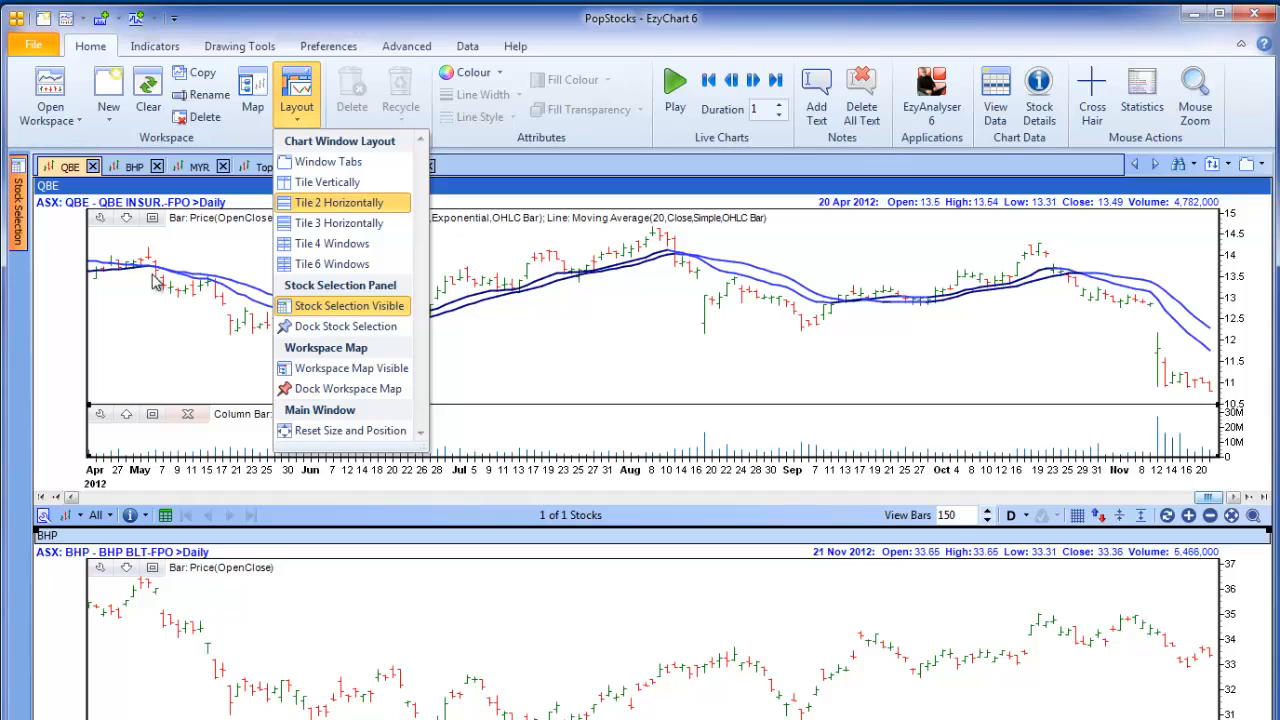
left_click(325, 373)
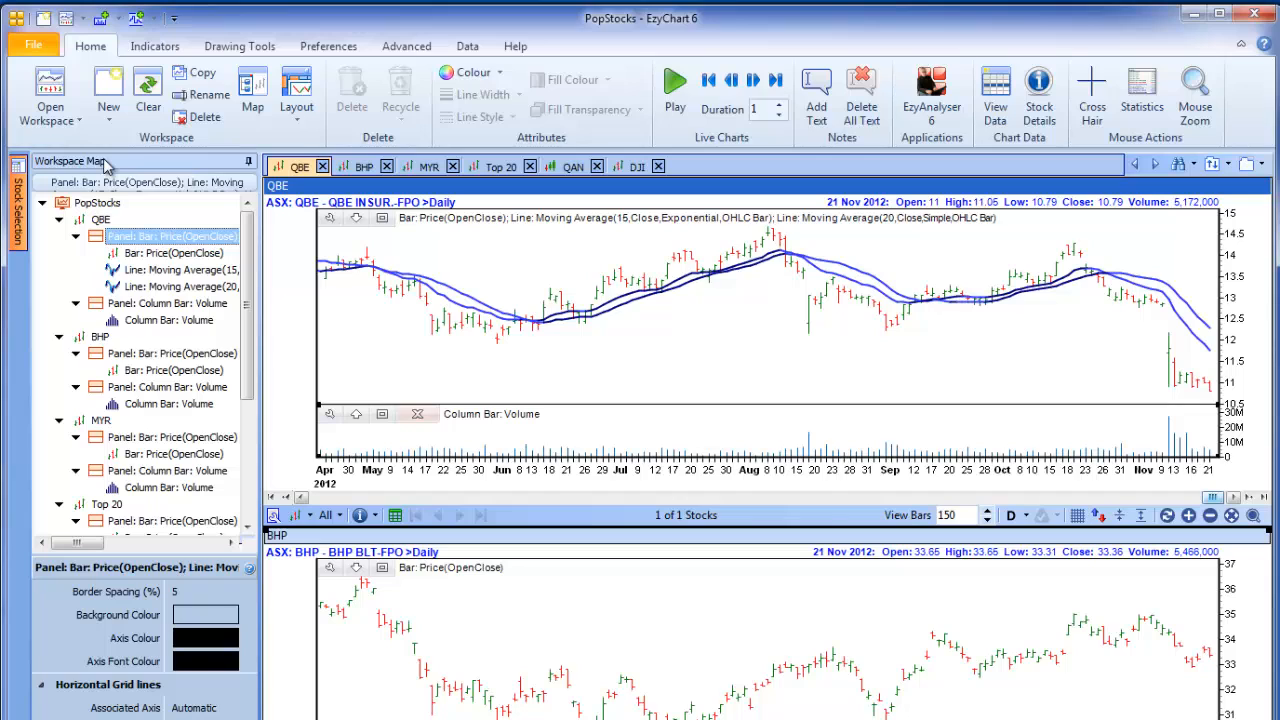
- Hide the Workspace Map panel and return the chart layout to Window Tabs
left_click(296, 98)
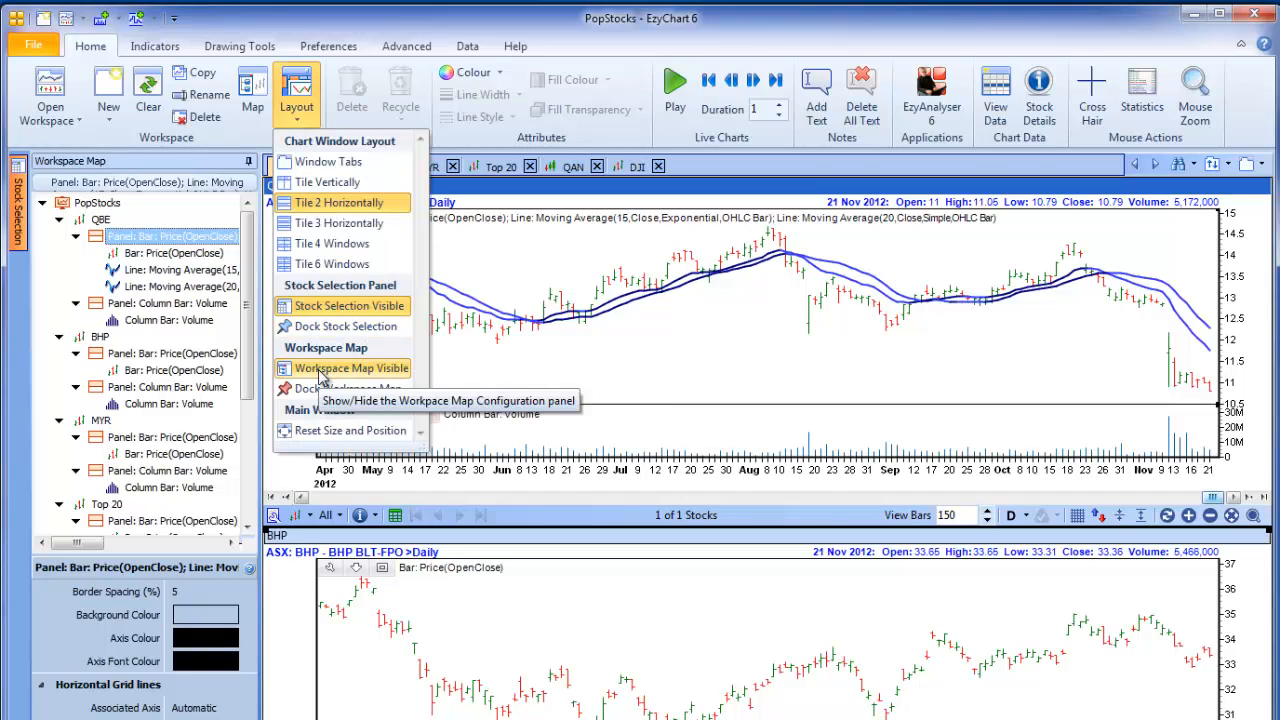
left_click(320, 378)
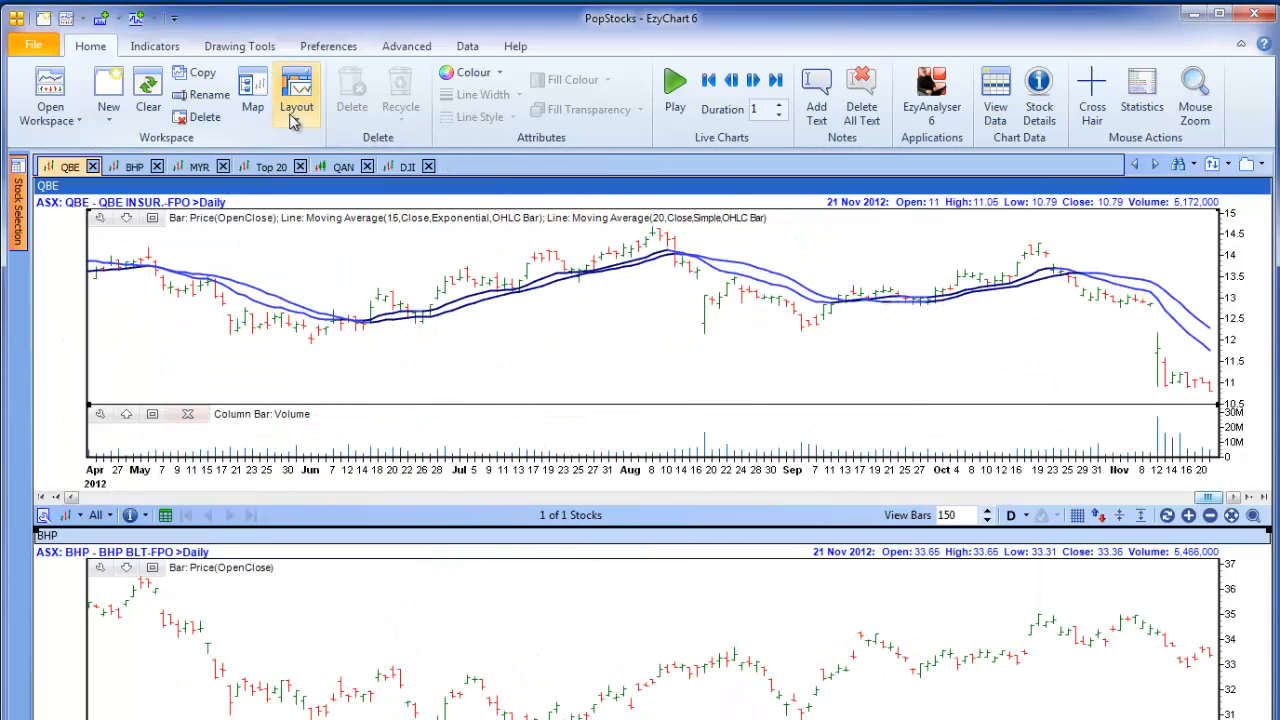
left_click(297, 117)
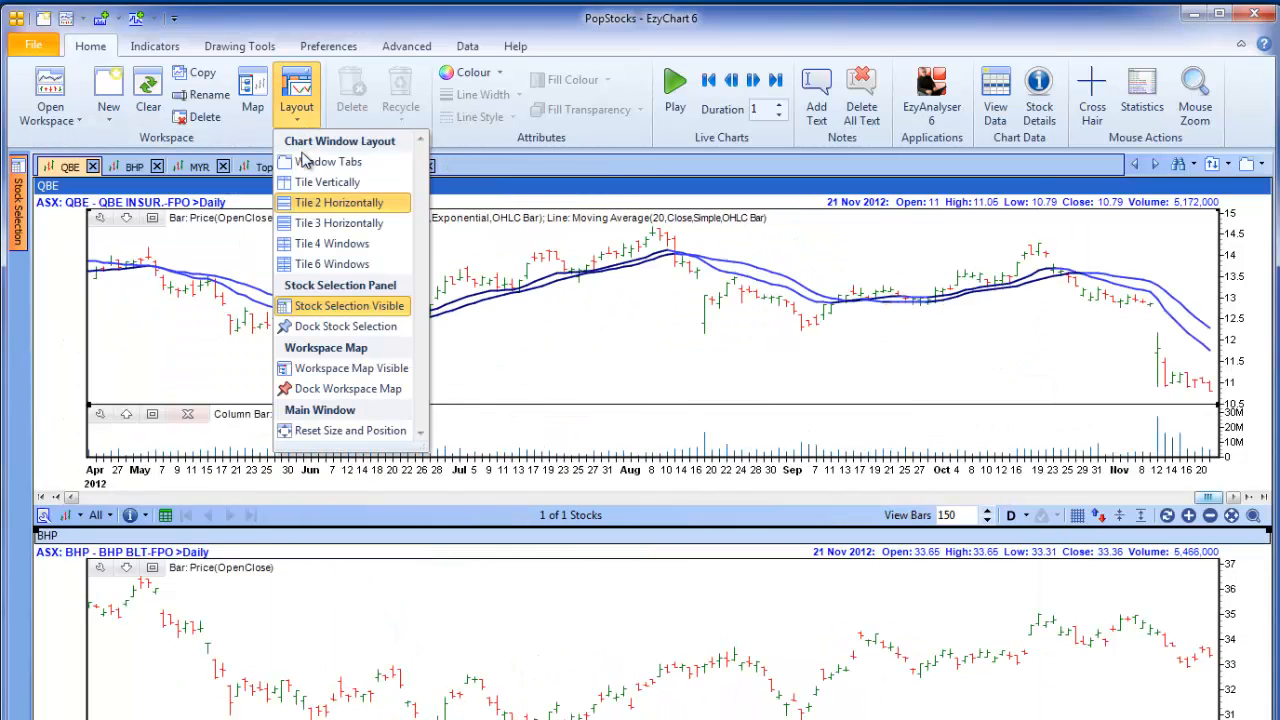
left_click(300, 163)
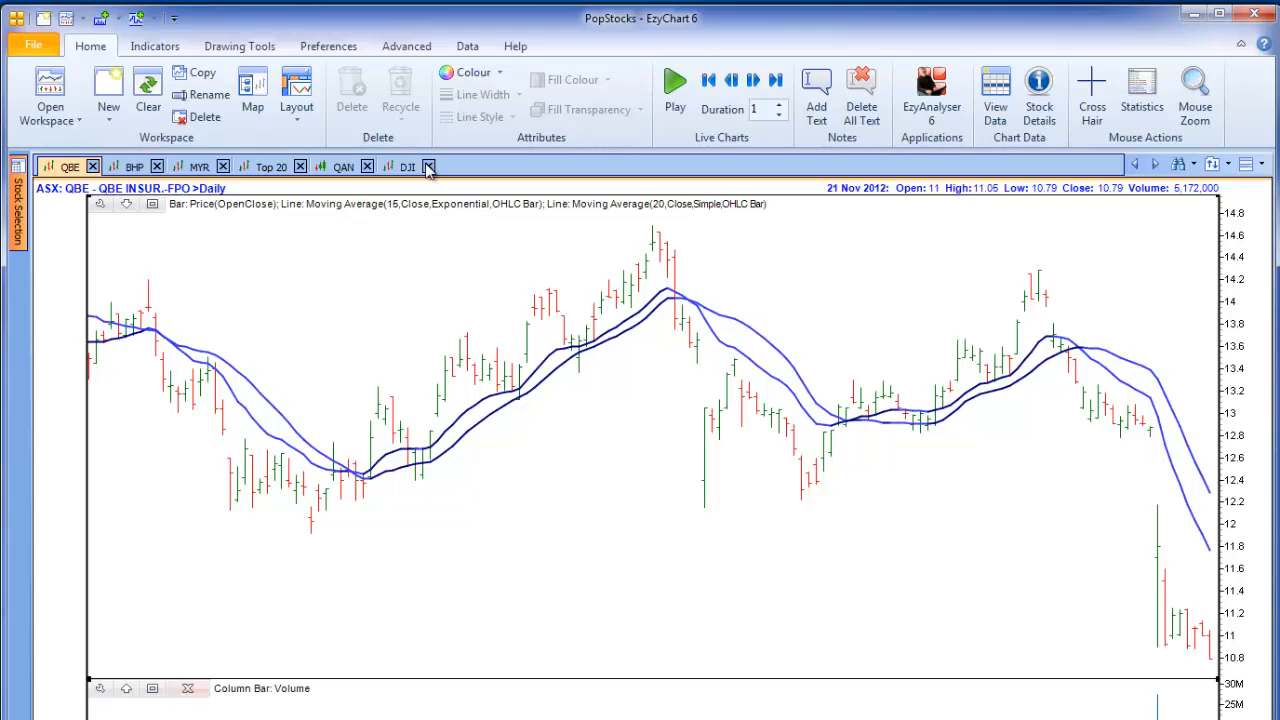
- Delete the DJI chart and restore it from the recycled items
left_click(428, 167)
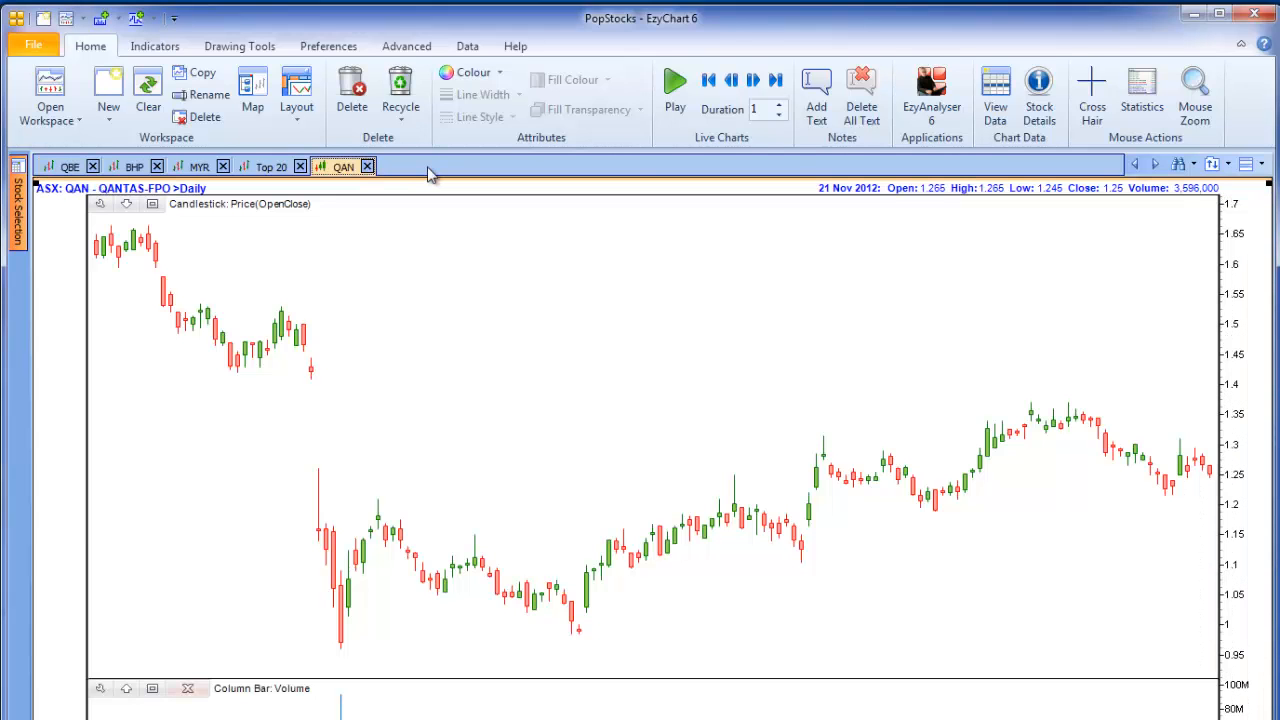
left_click(402, 125)
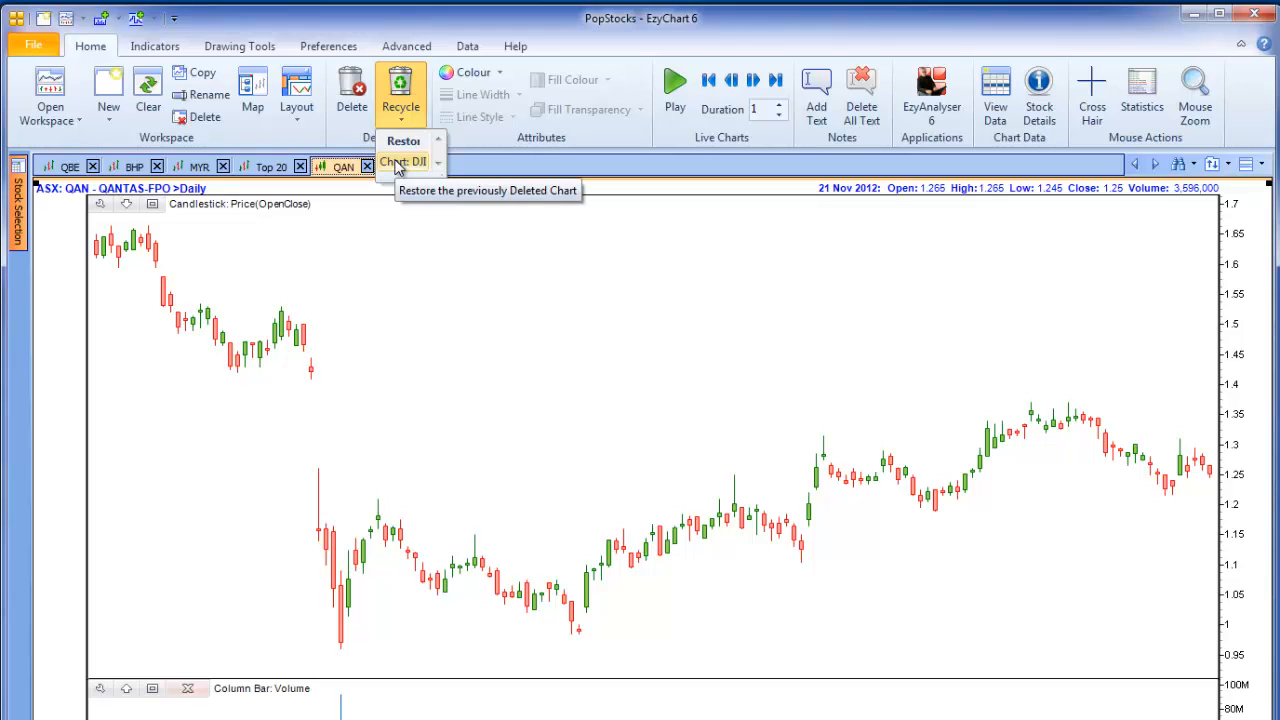
left_click(400, 165)
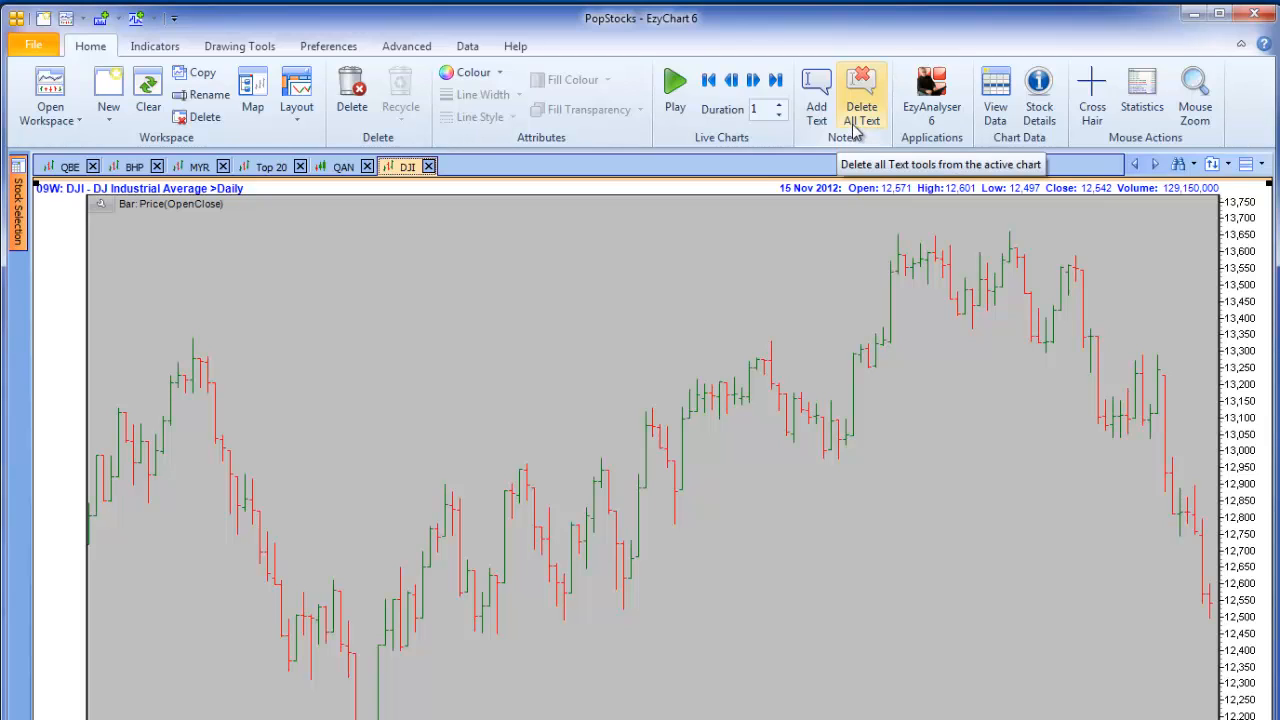
- Play the live charts from QBE through BHP and MYR, pause on Top 20, and advance to the FMG chart
left_click(676, 88)
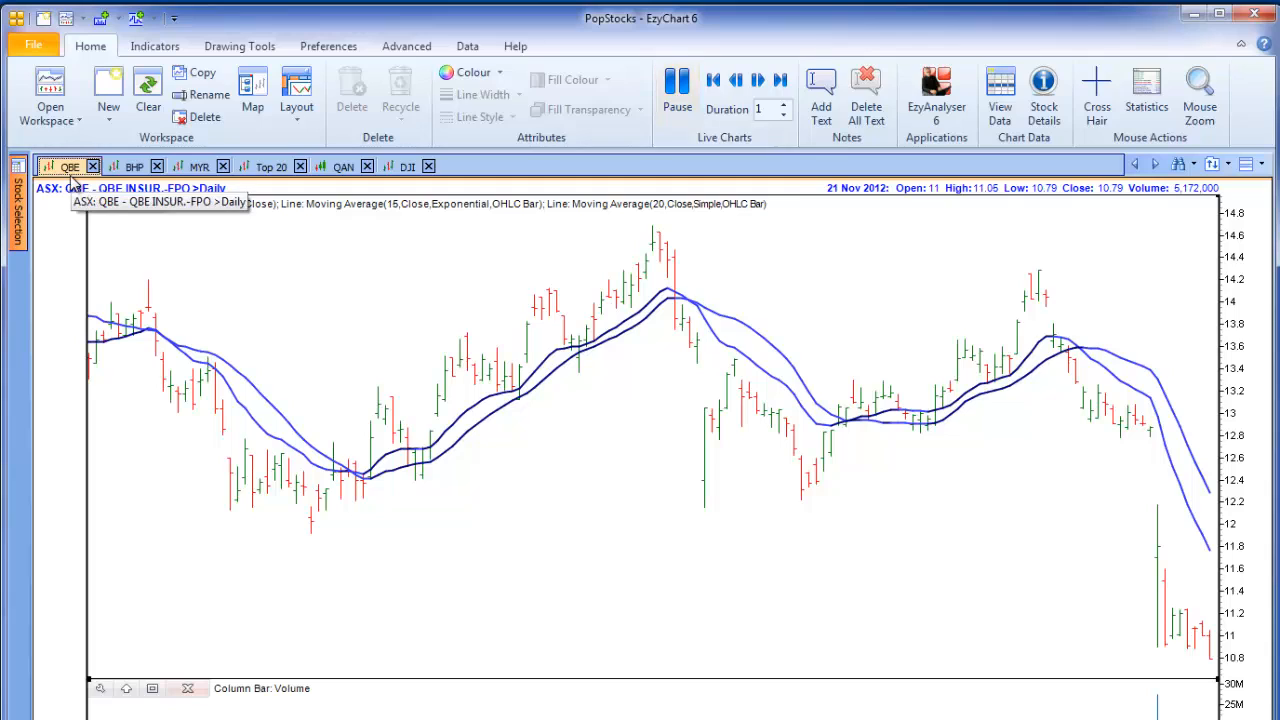
left_click(127, 170)
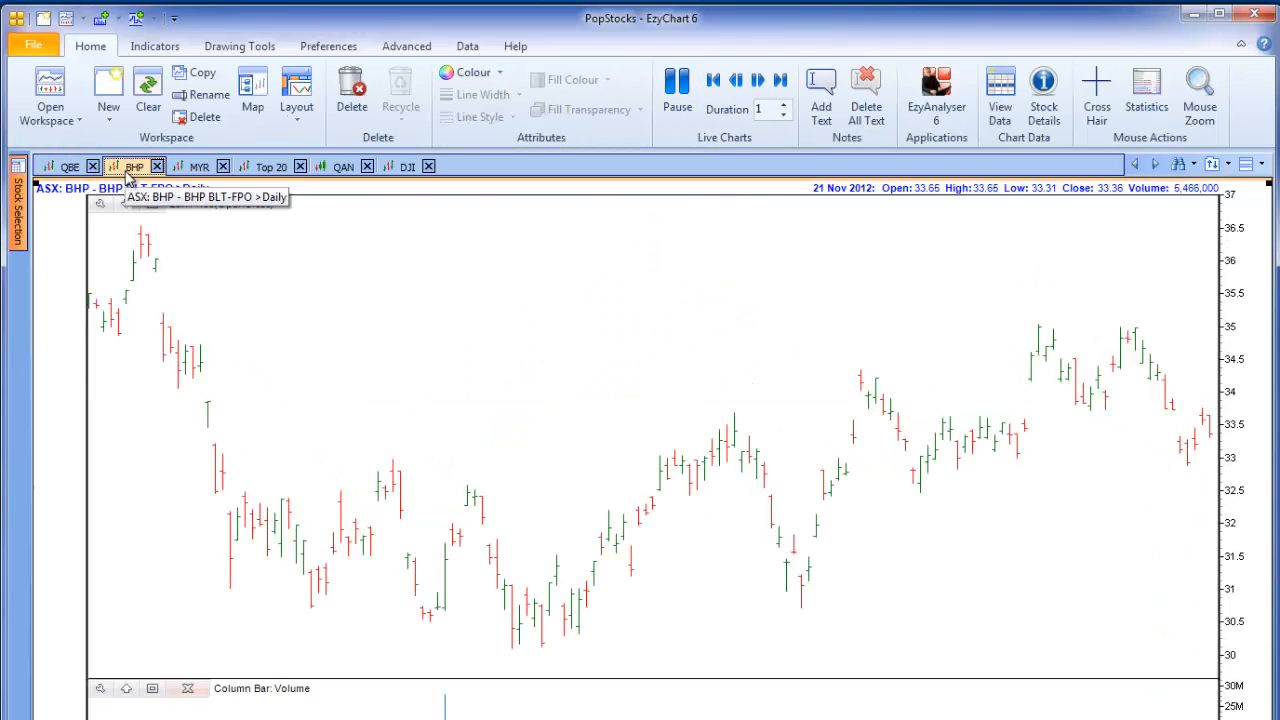
left_click(198, 170)
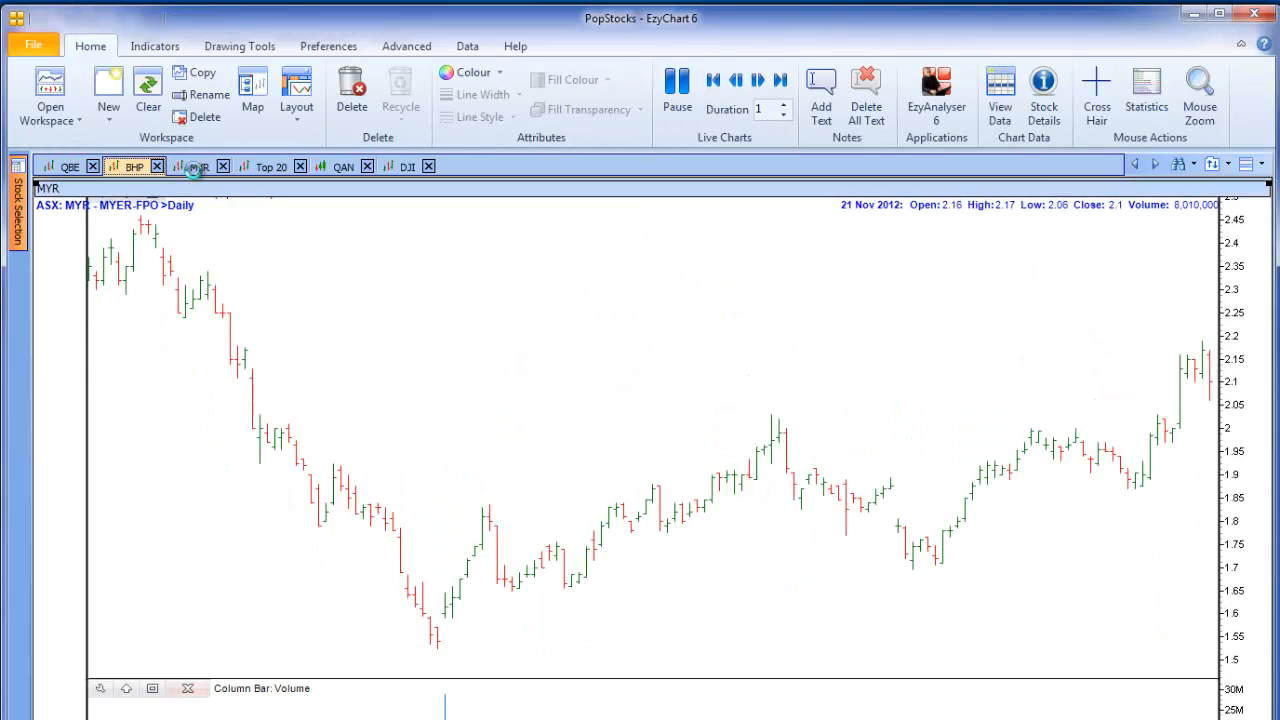
left_click(268, 170)
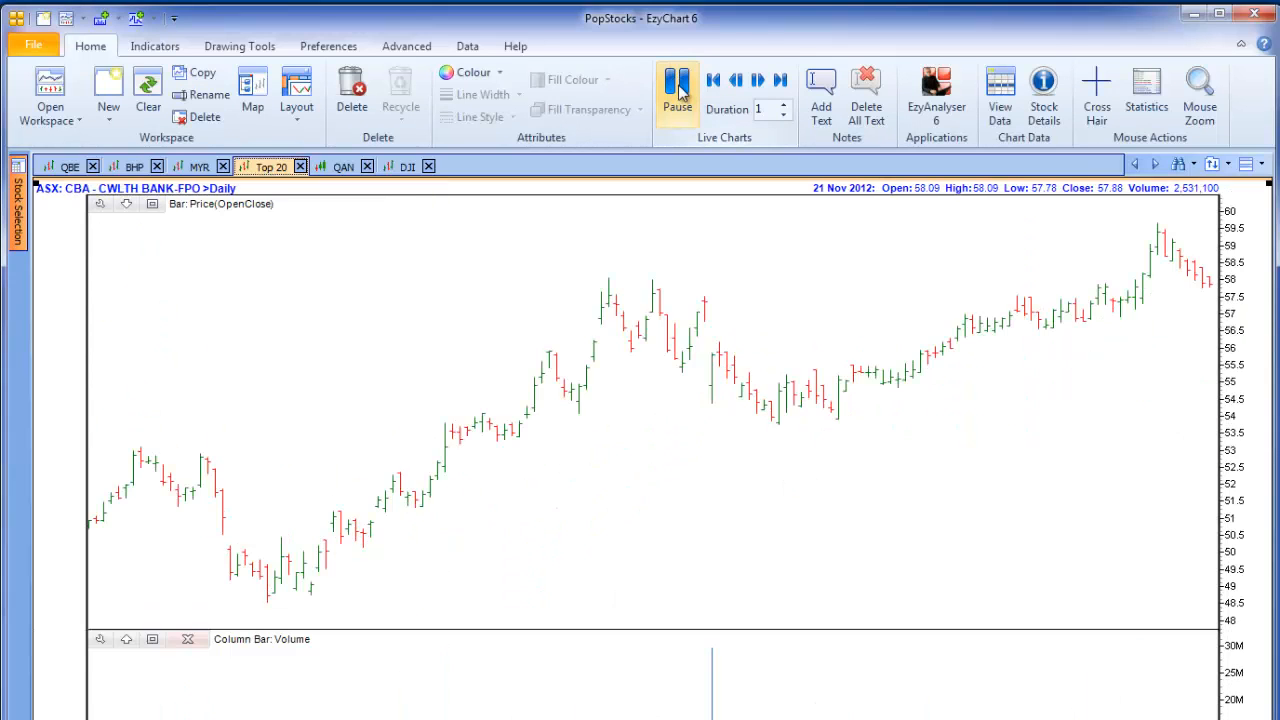
left_click(678, 90)
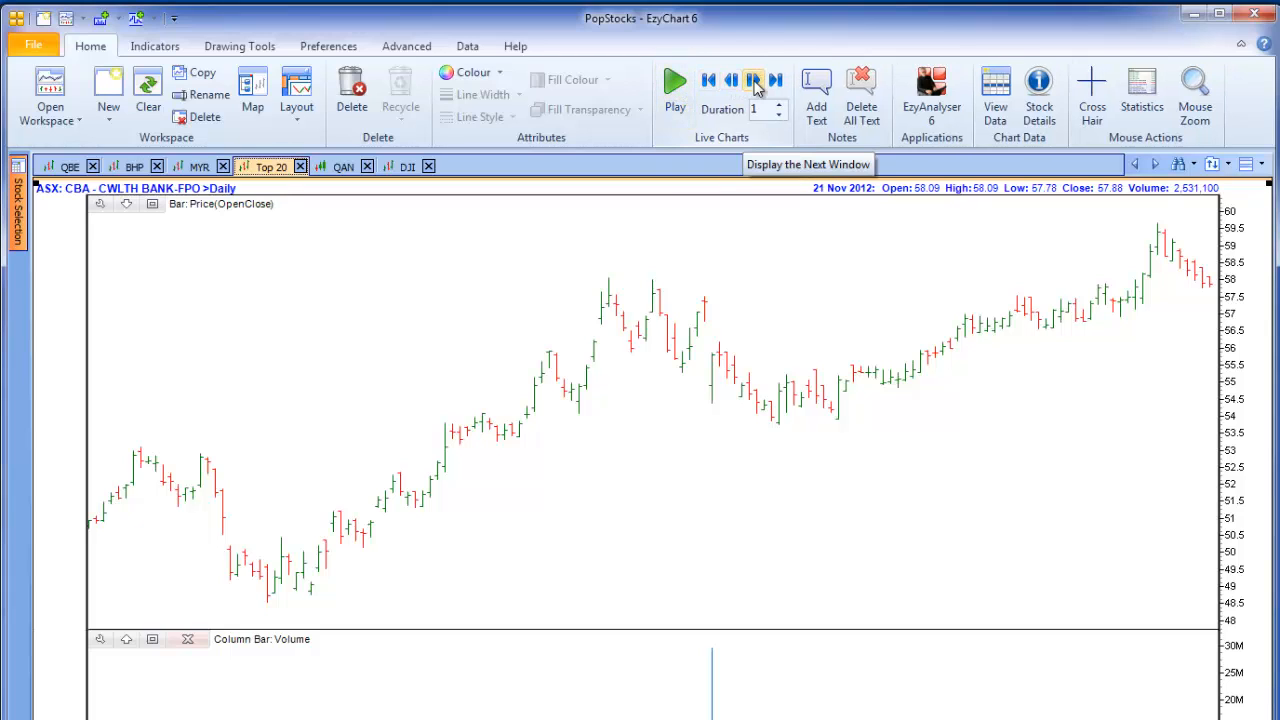
left_click(755, 85)
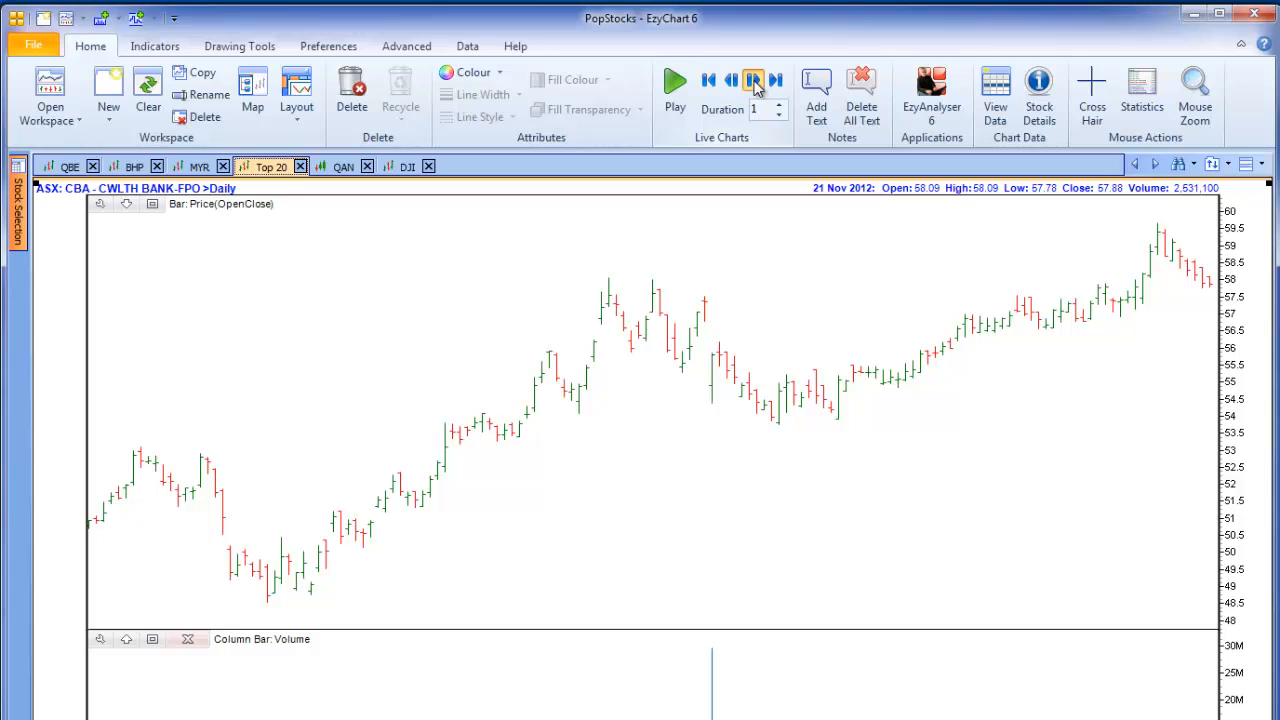
left_click(755, 82)
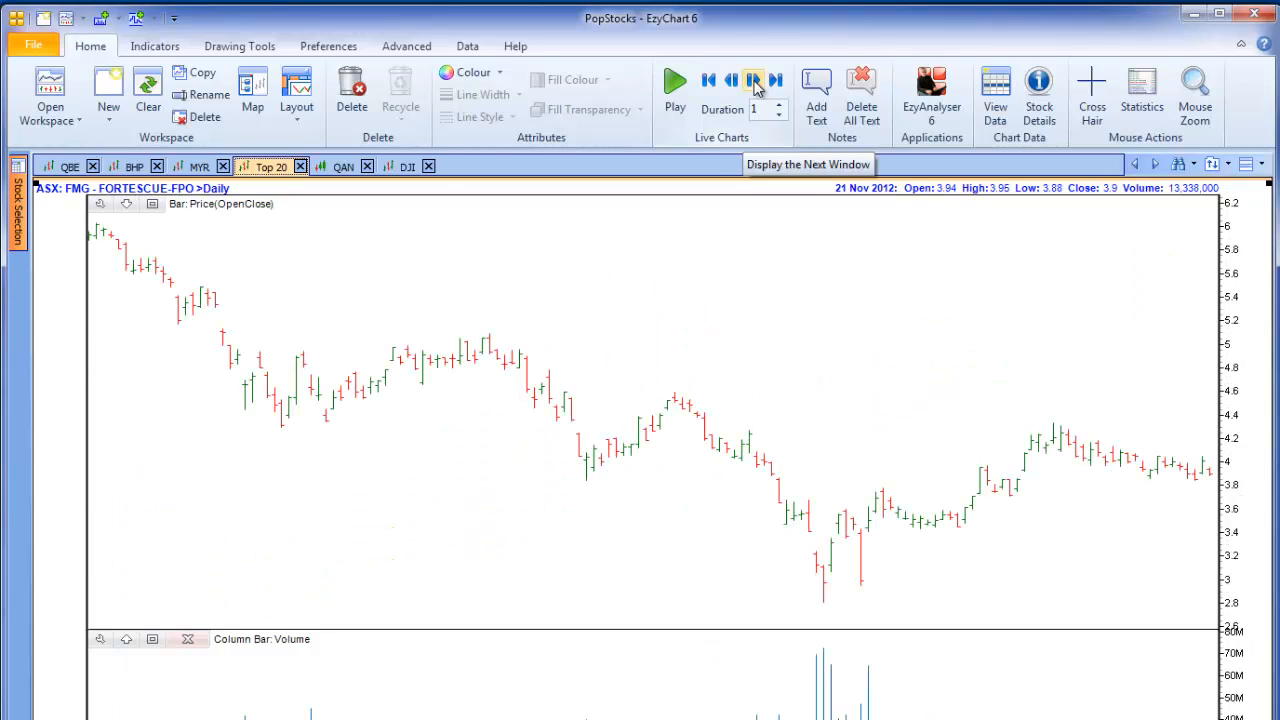
- Add a text note reading "put as much the chart as you like" at the middle of the FMG price chart
left_click(817, 110)
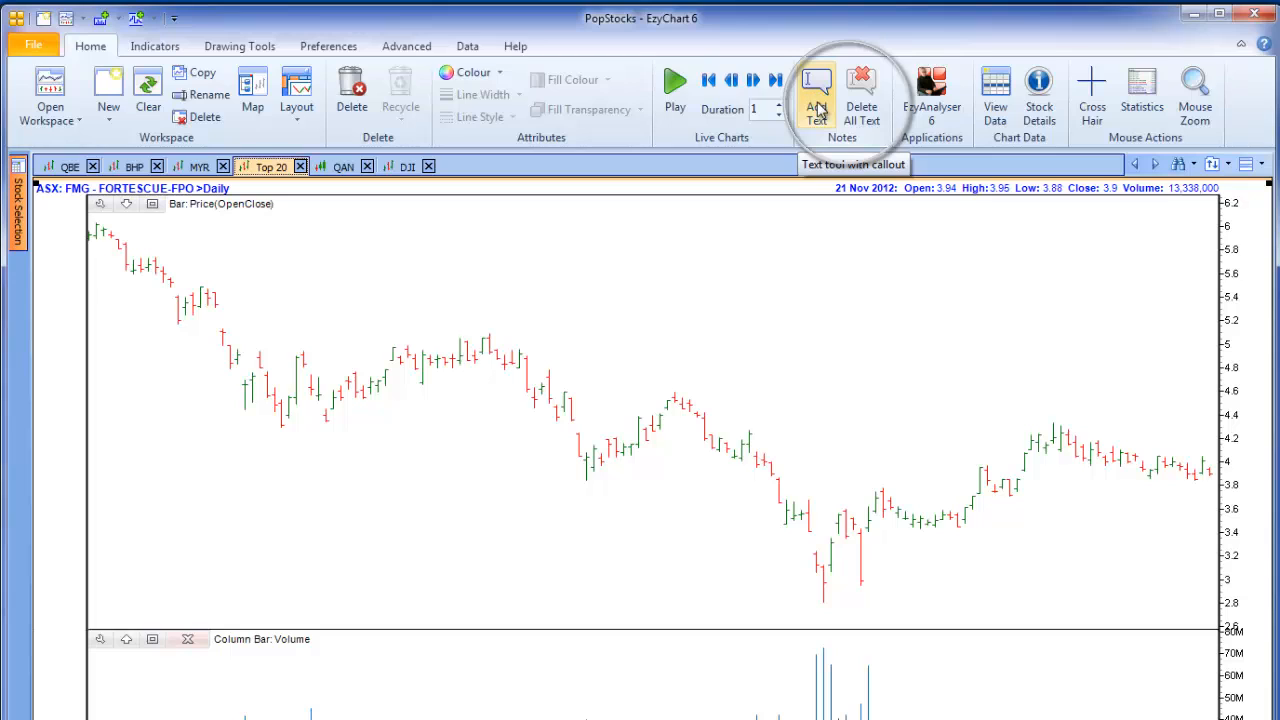
left_click(756, 419)
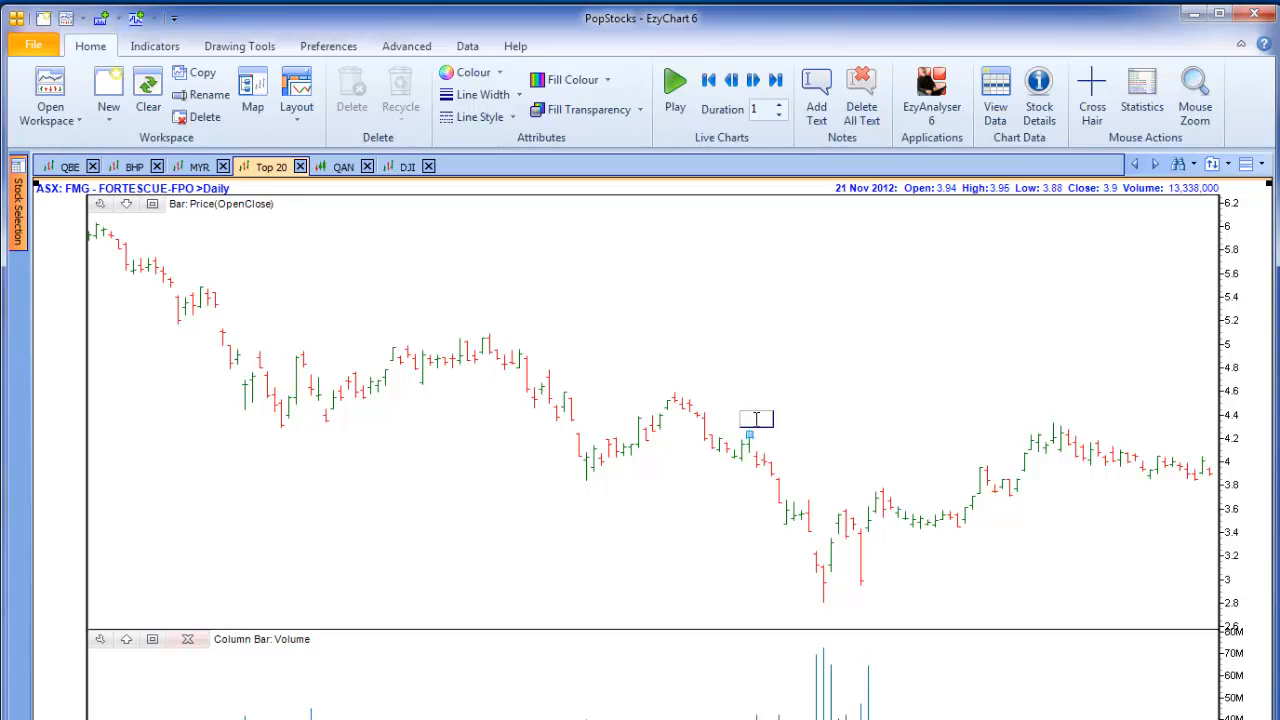
type("put as much")
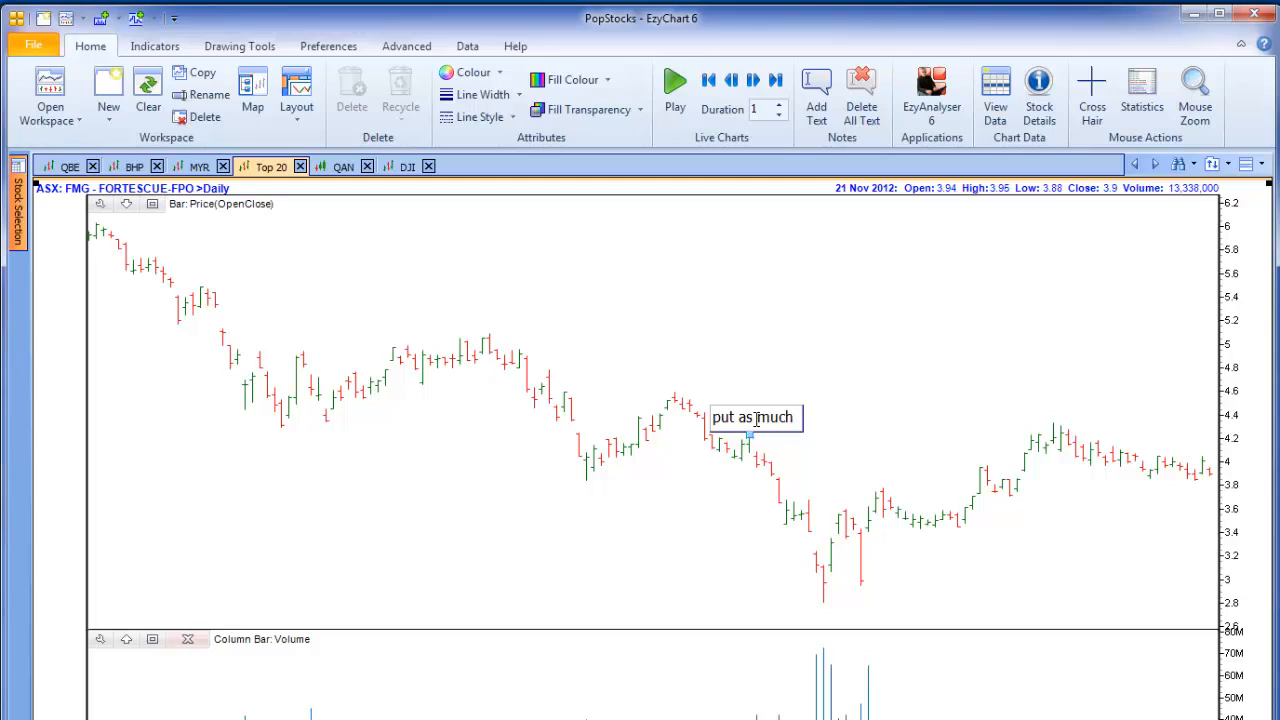
type(" the chart a")
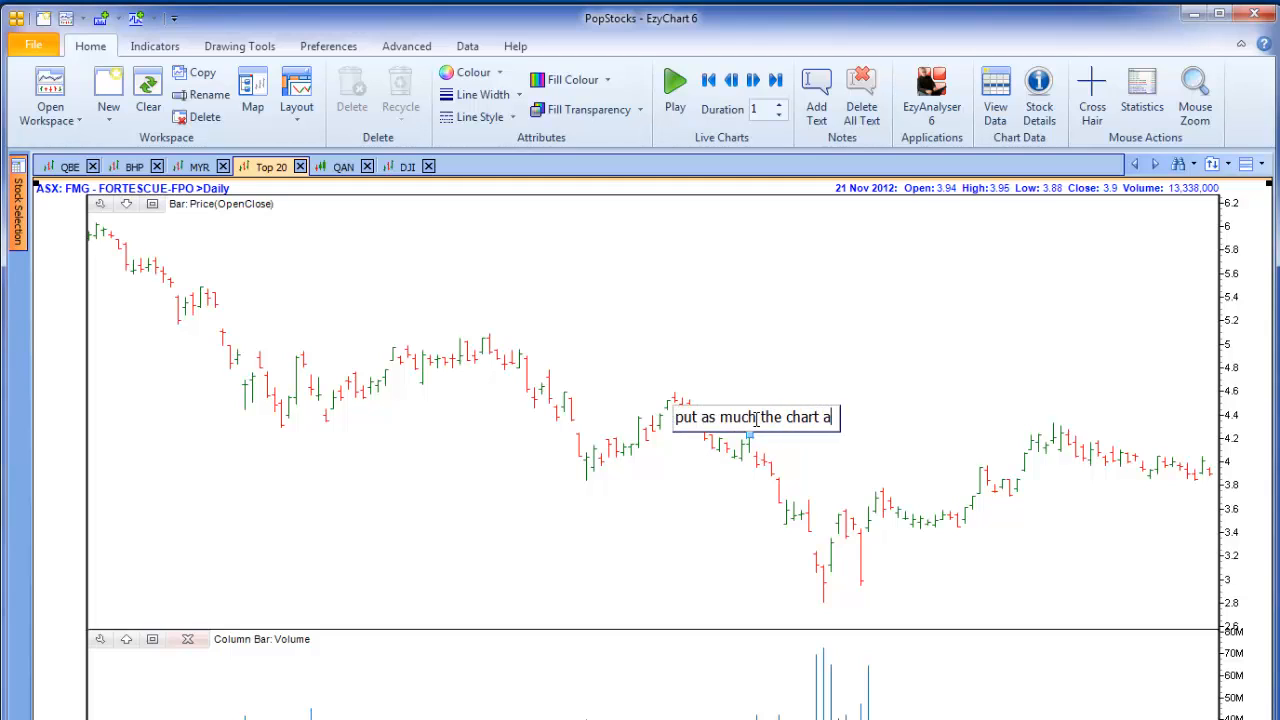
type("s you lik")
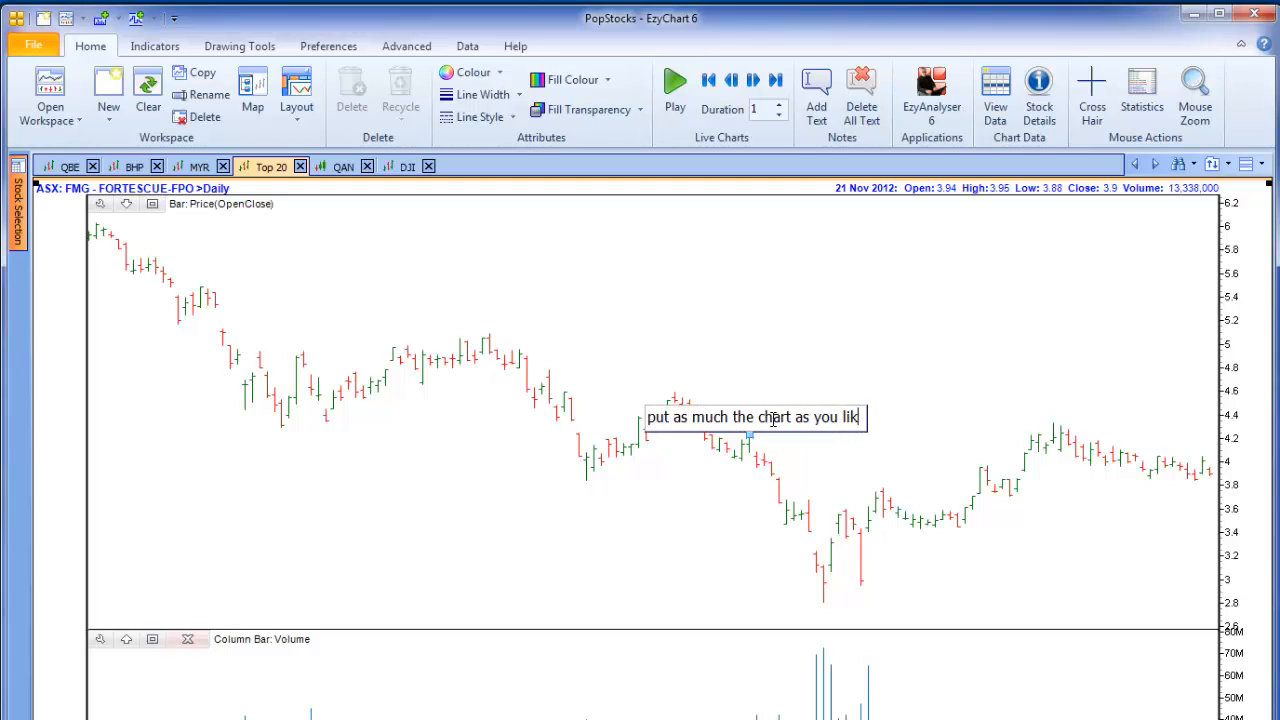
type("e")
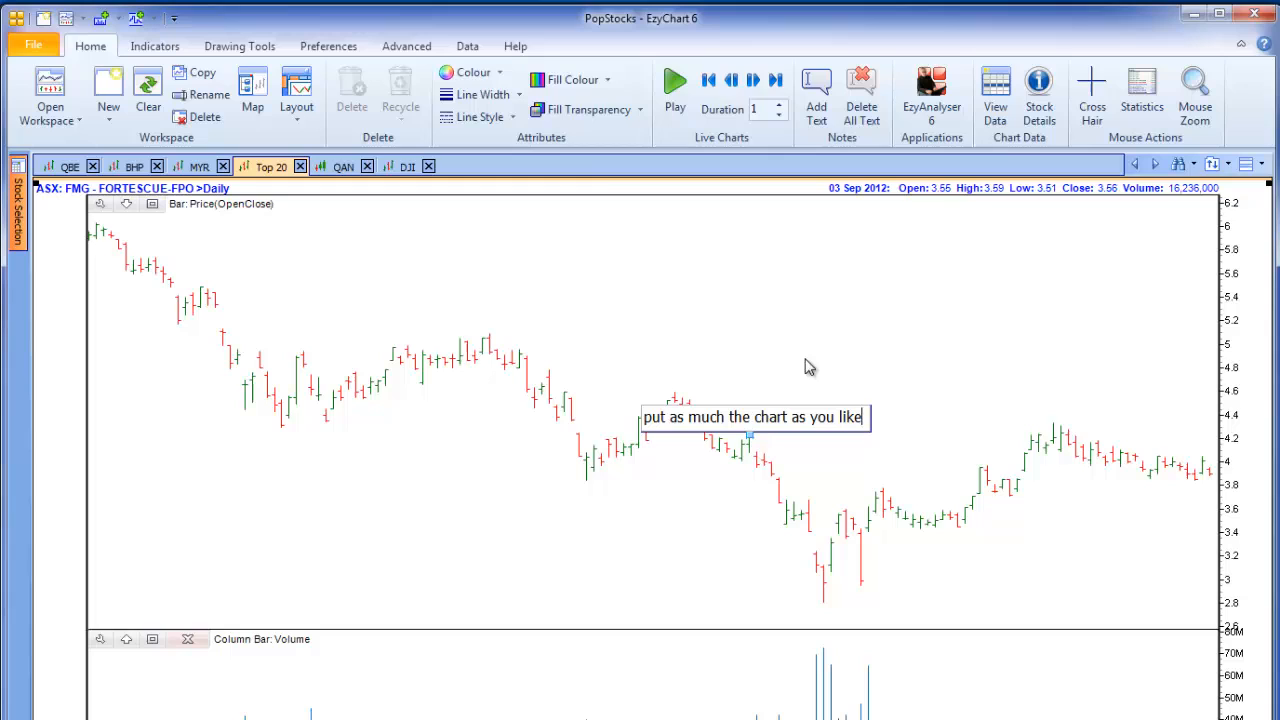
- Give the note's border a line width of 4 and the Dot line style, and open the fill colour choices
left_click(520, 95)
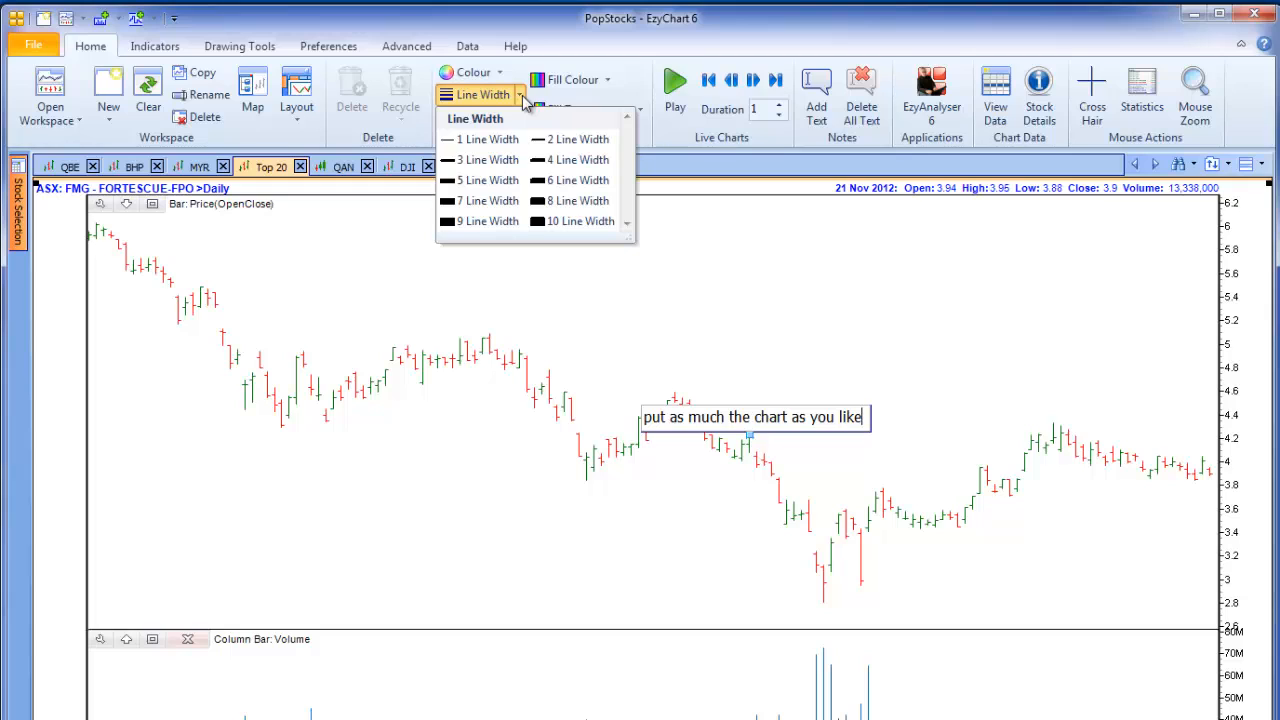
left_click(545, 160)
left_click(514, 117)
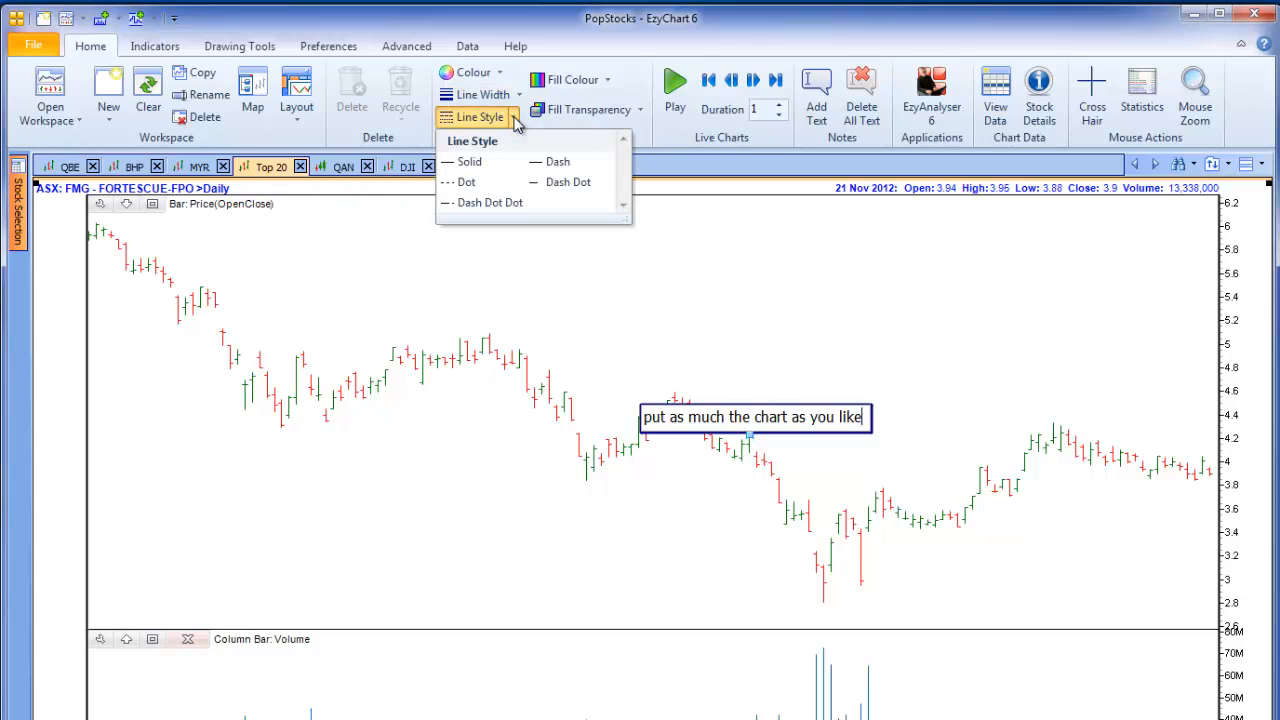
left_click(466, 182)
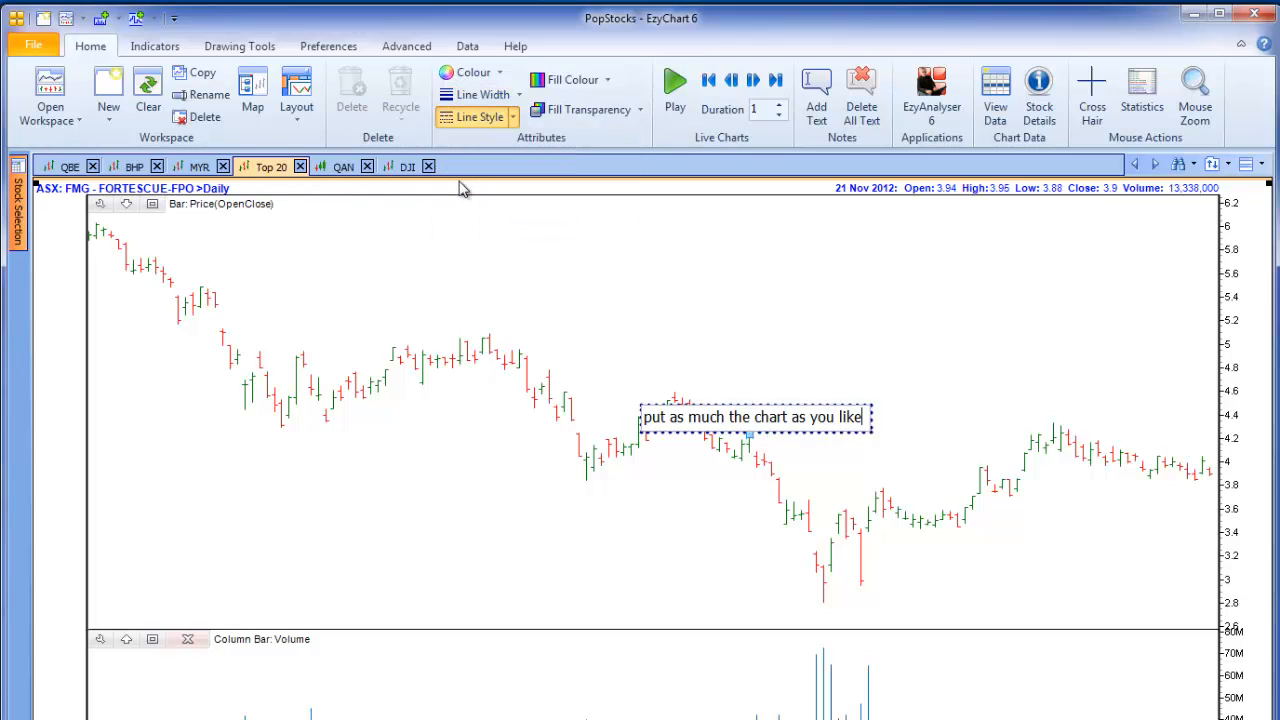
left_click(608, 81)
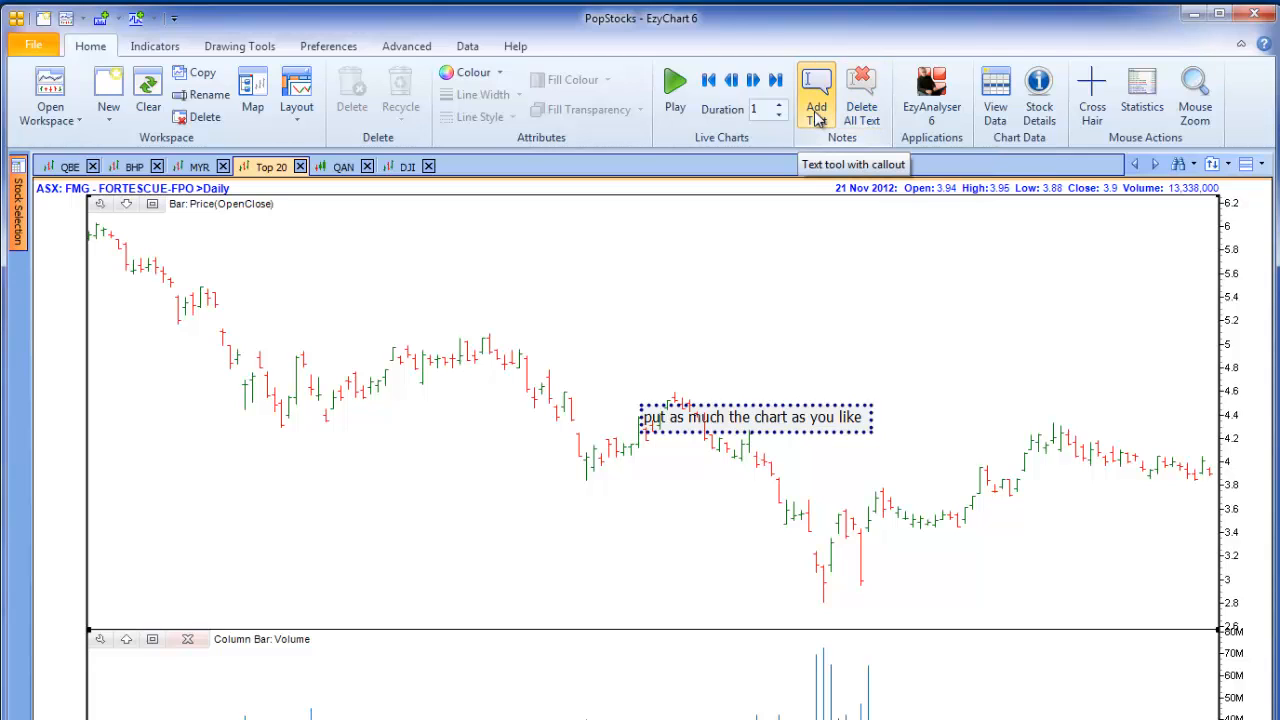
- Add a second callout note reading "more text", placed above the price bars and pointing to the early October 2012 bar
left_click(816, 112)
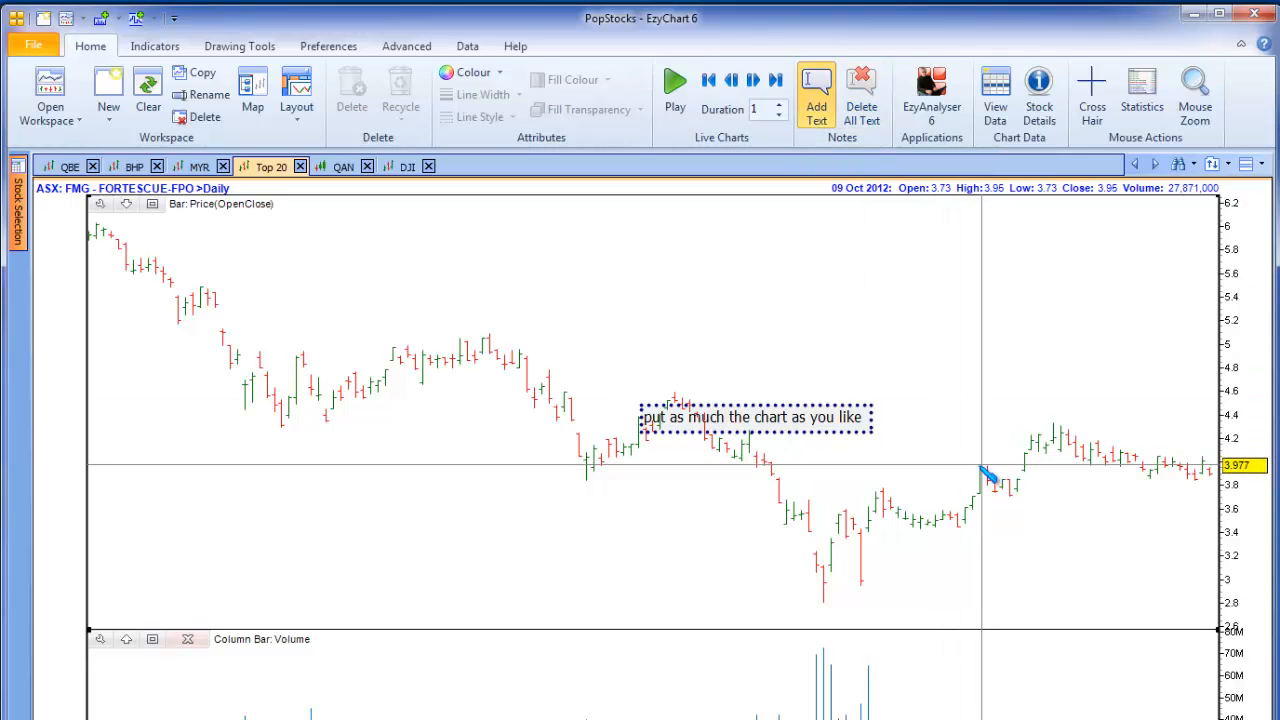
left_click_drag(982, 466, 1096, 328)
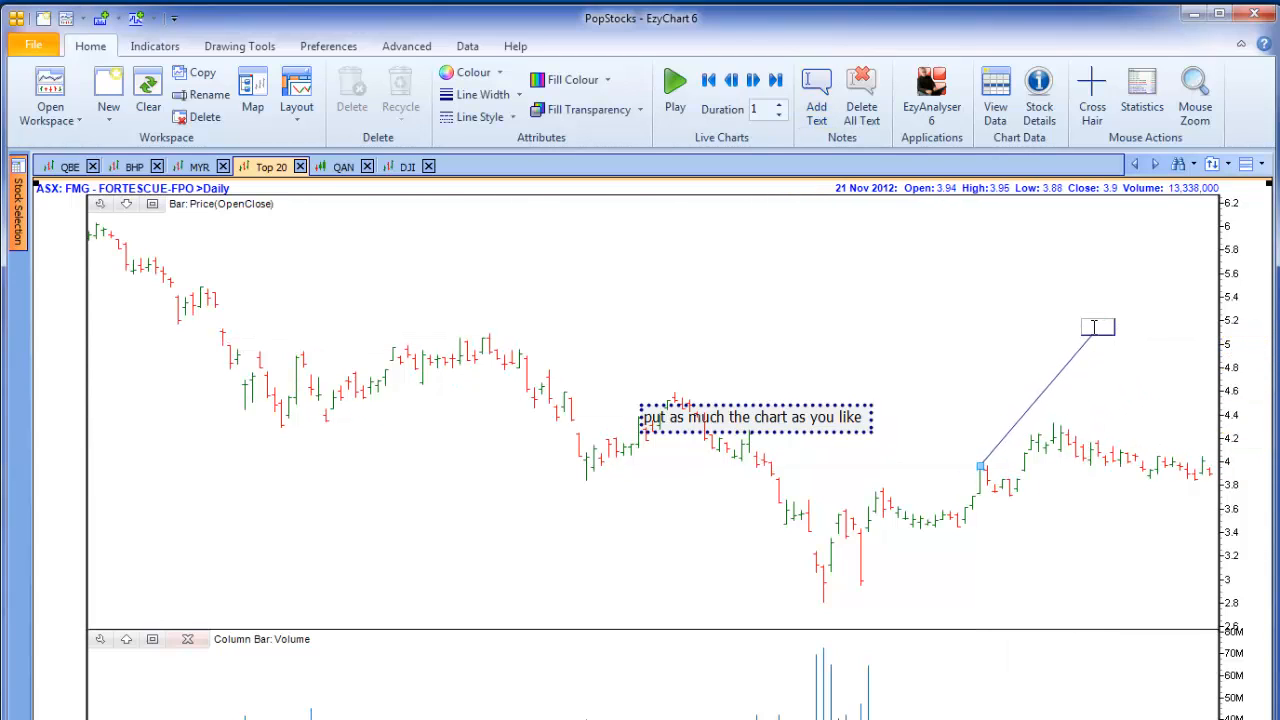
type("more text")
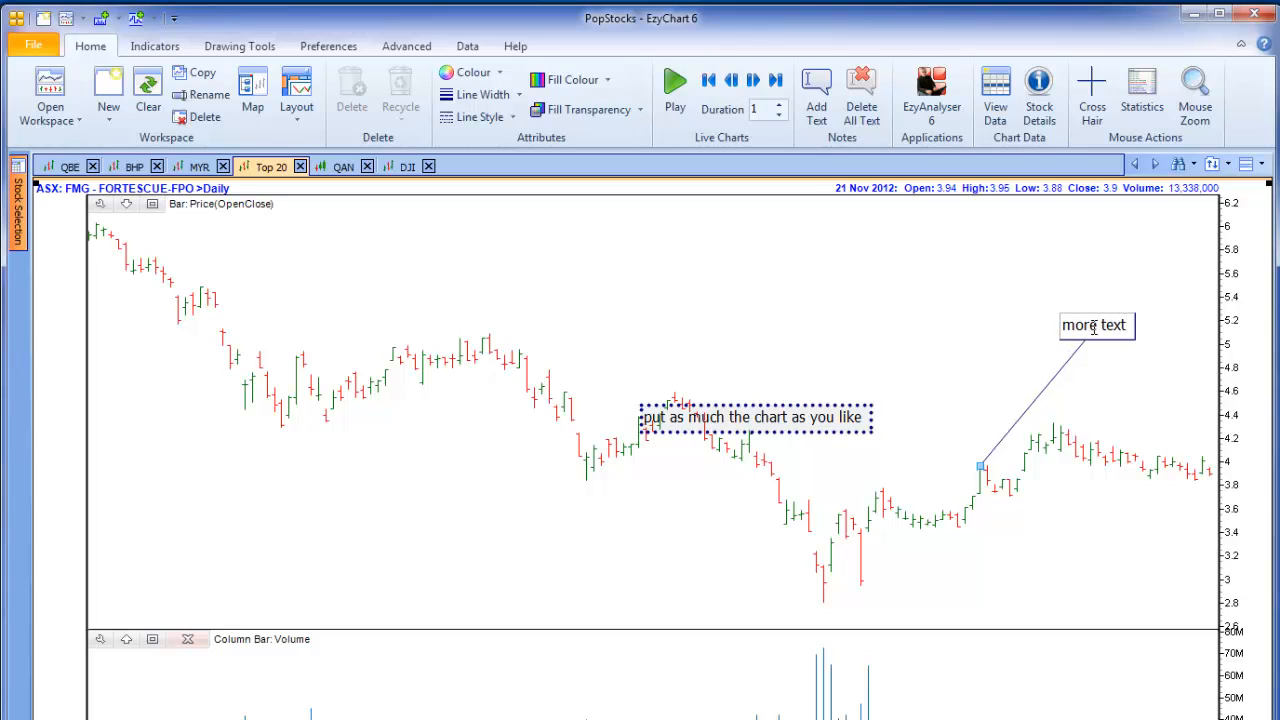
left_click(893, 256)
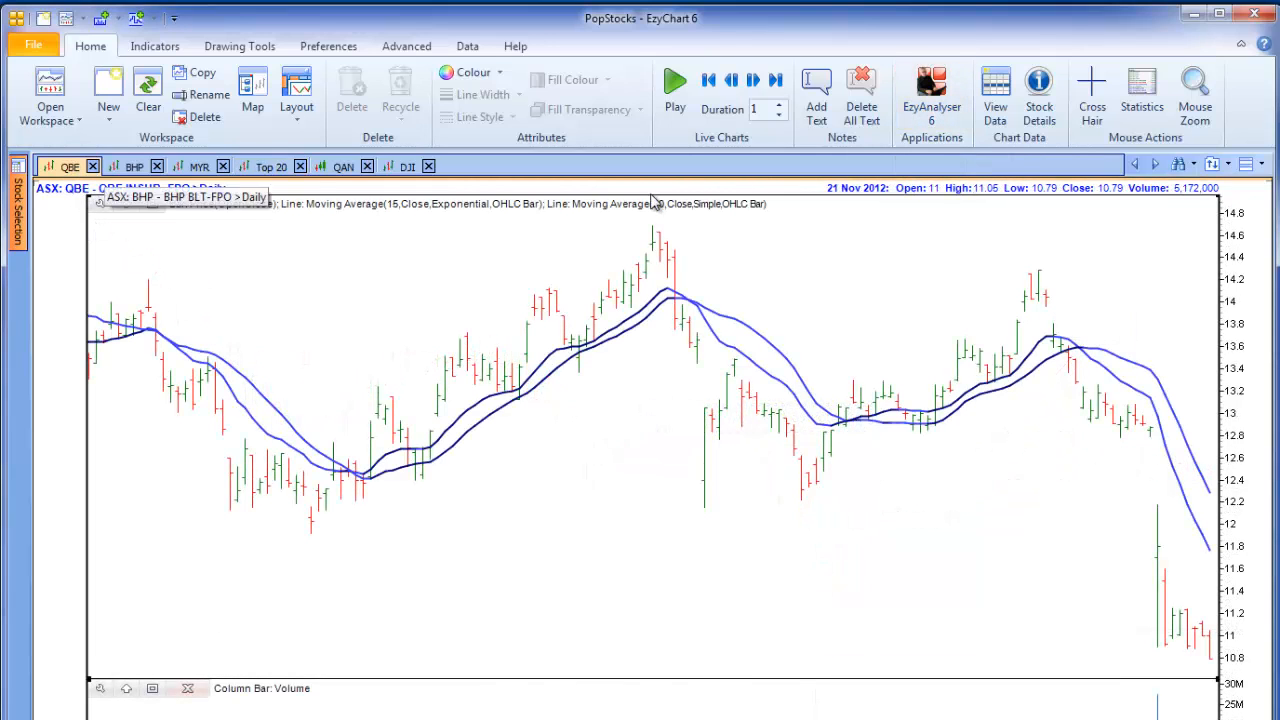
- View the QBE chart data sorted by newest date, examine the moving average and volume columns, and close the viewer
left_click(996, 100)
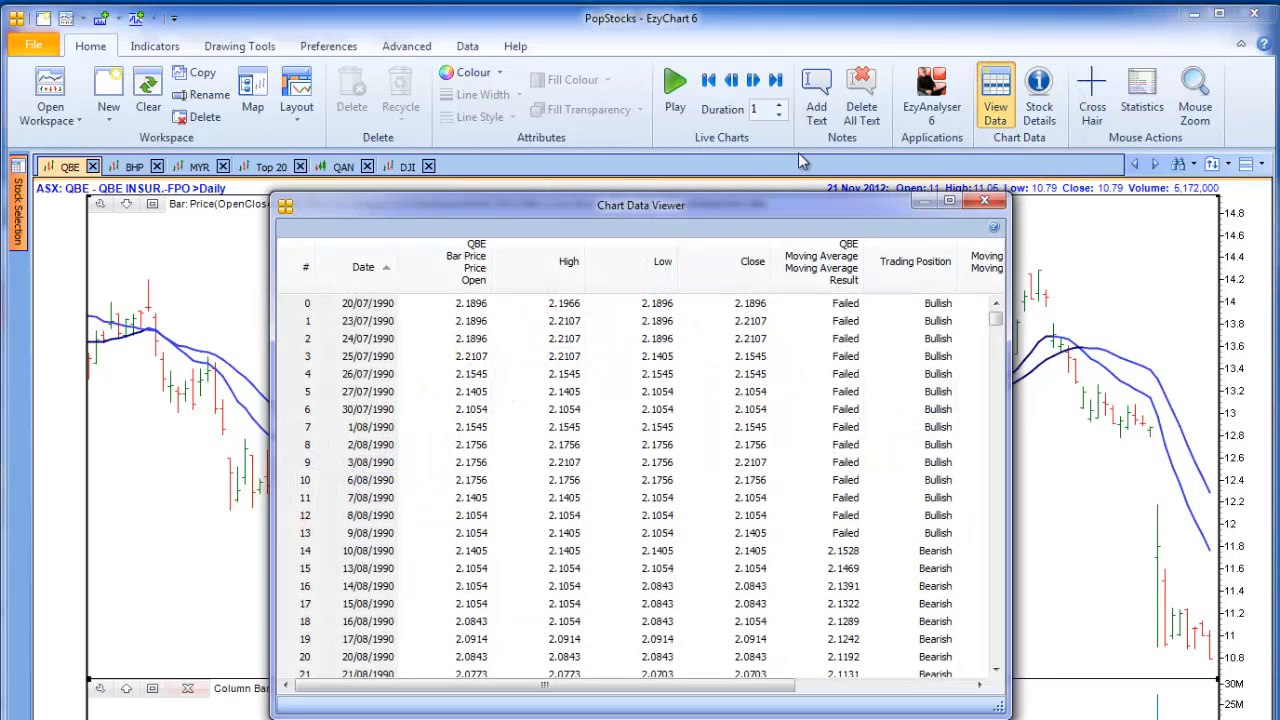
left_click_drag(715, 205, 713, 176)
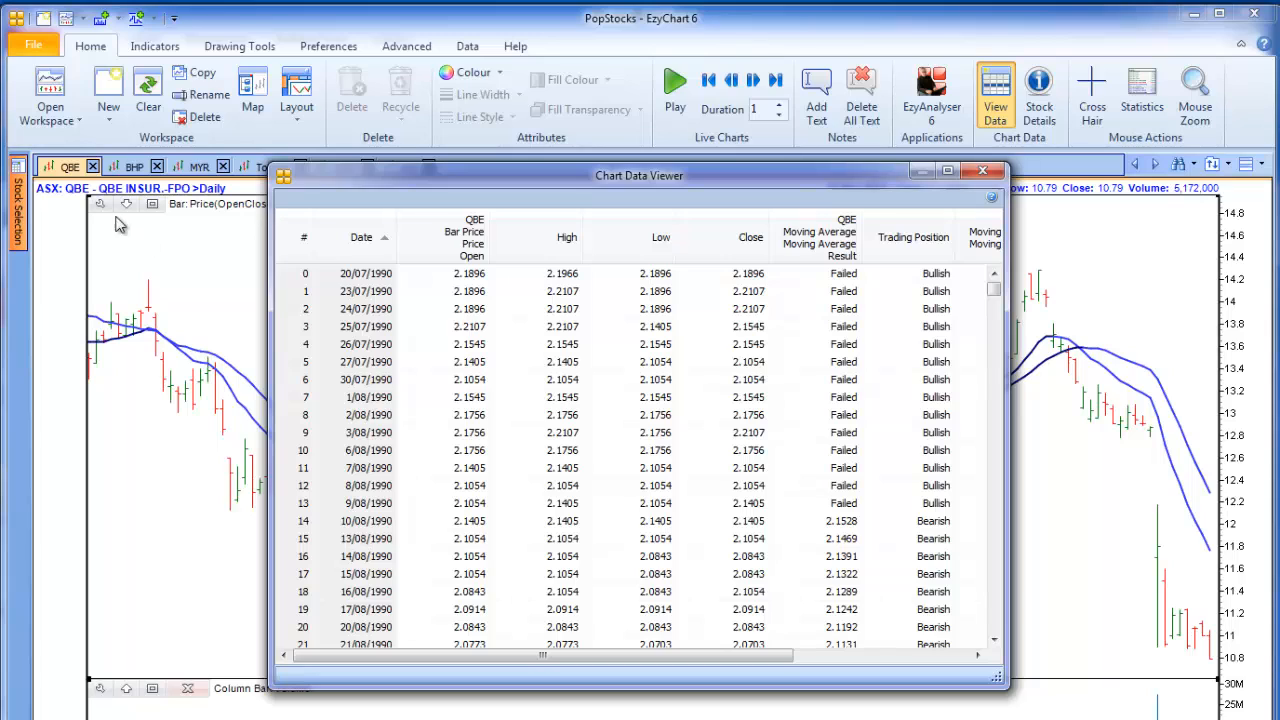
left_click(386, 258)
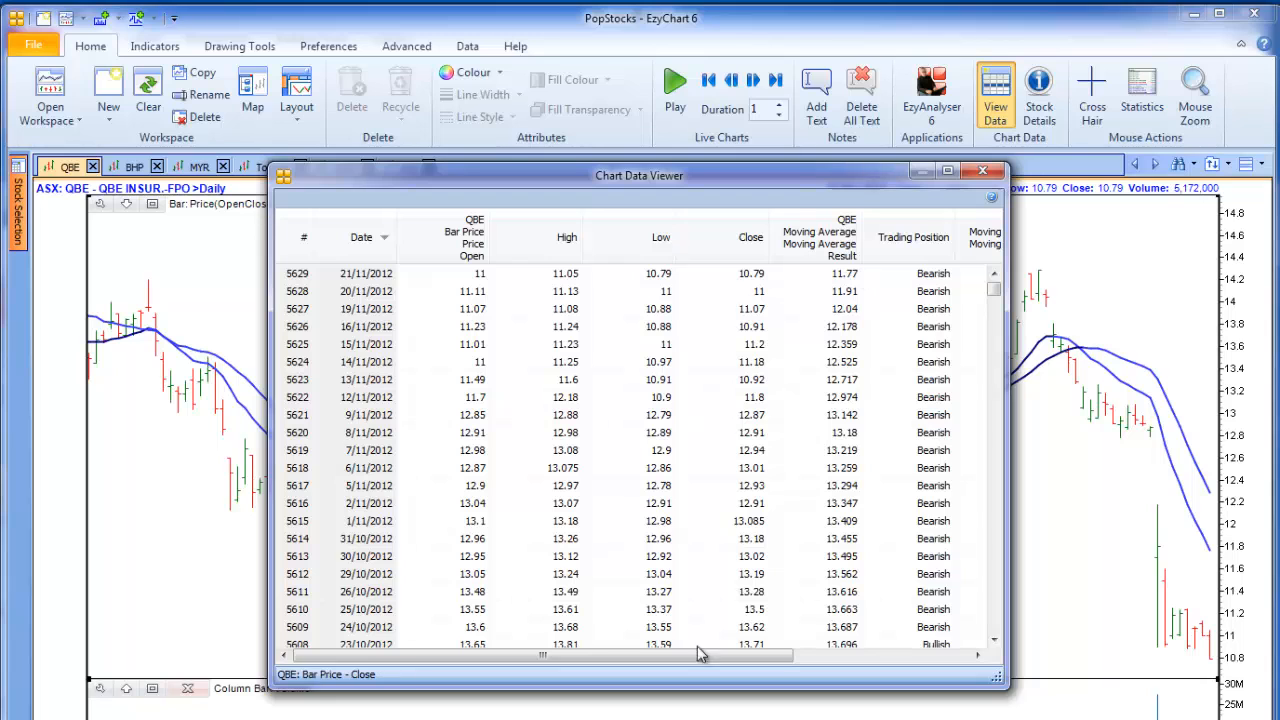
left_click_drag(650, 665, 823, 670)
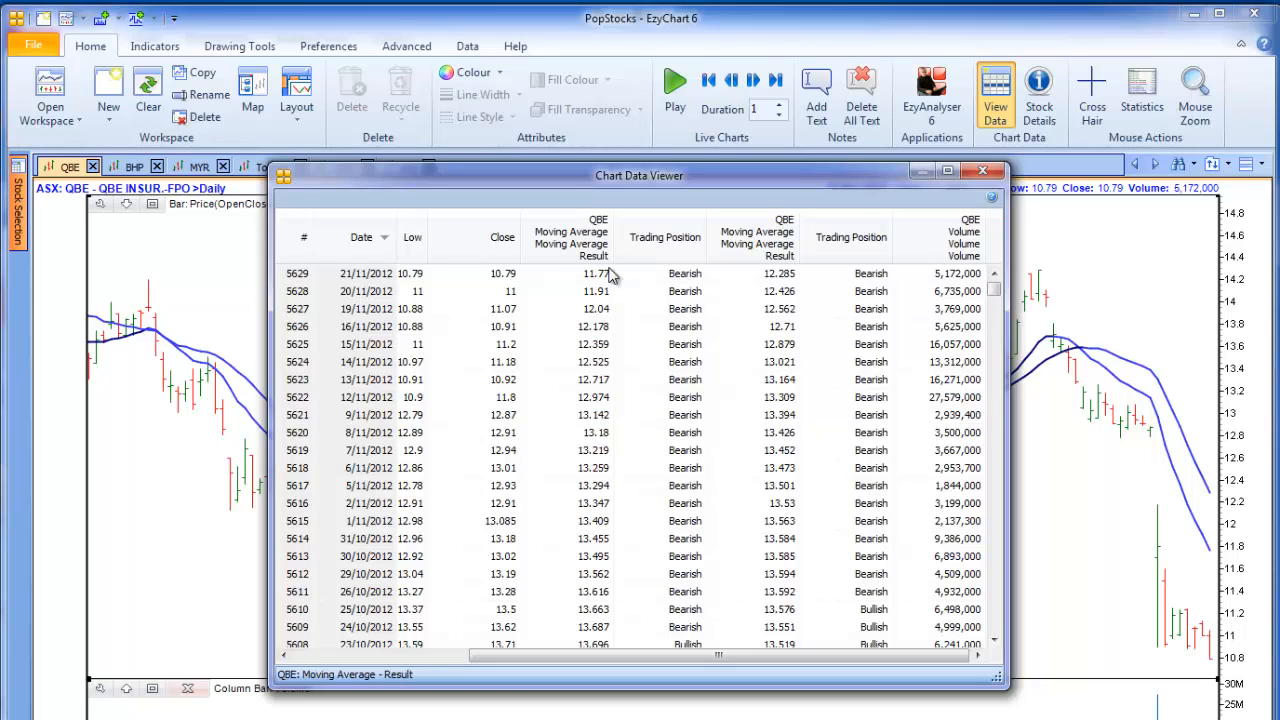
left_click(982, 171)
- Review the QBE stock details from the stock groups down to the data file entry, and close the summary
left_click(1040, 110)
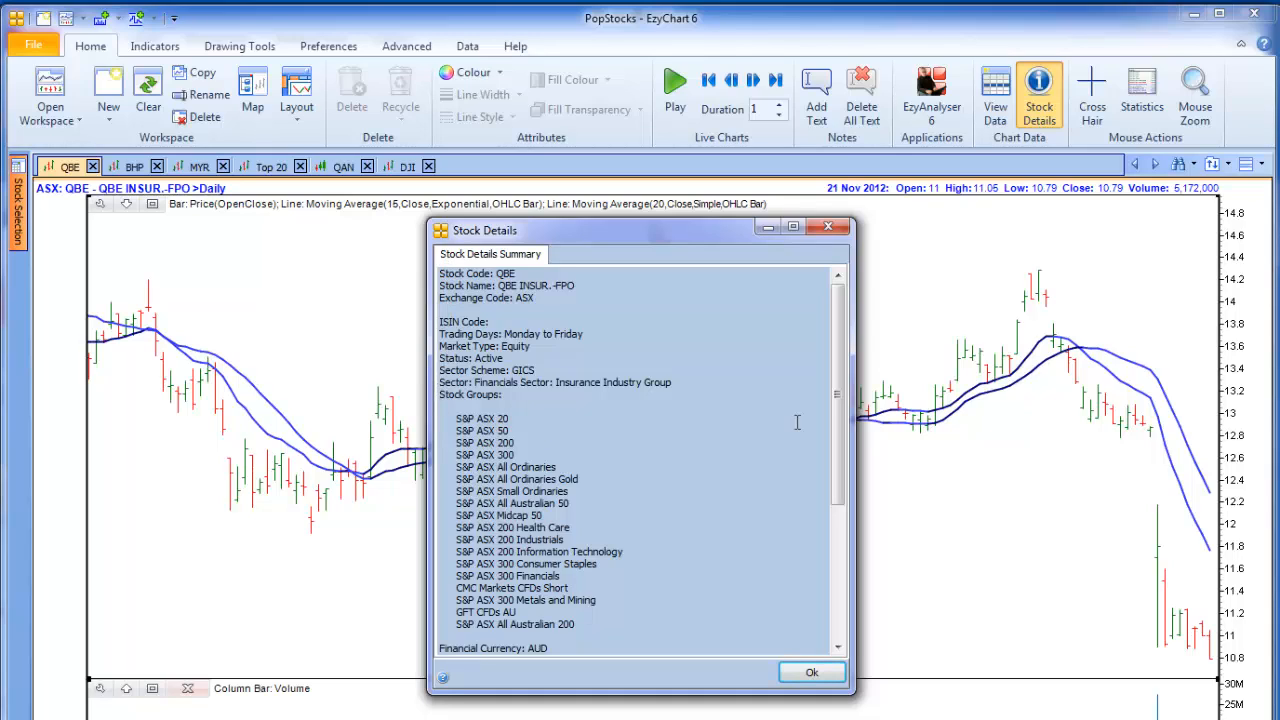
left_click_drag(838, 451, 831, 588)
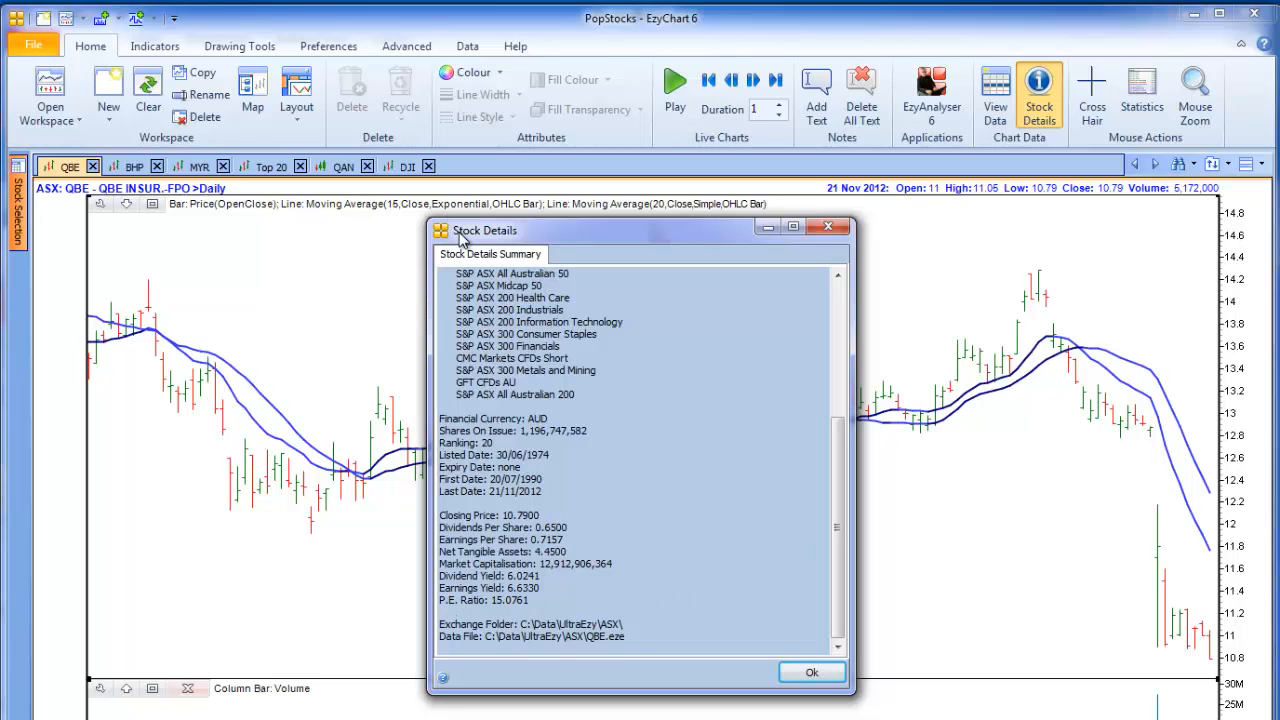
left_click(808, 674)
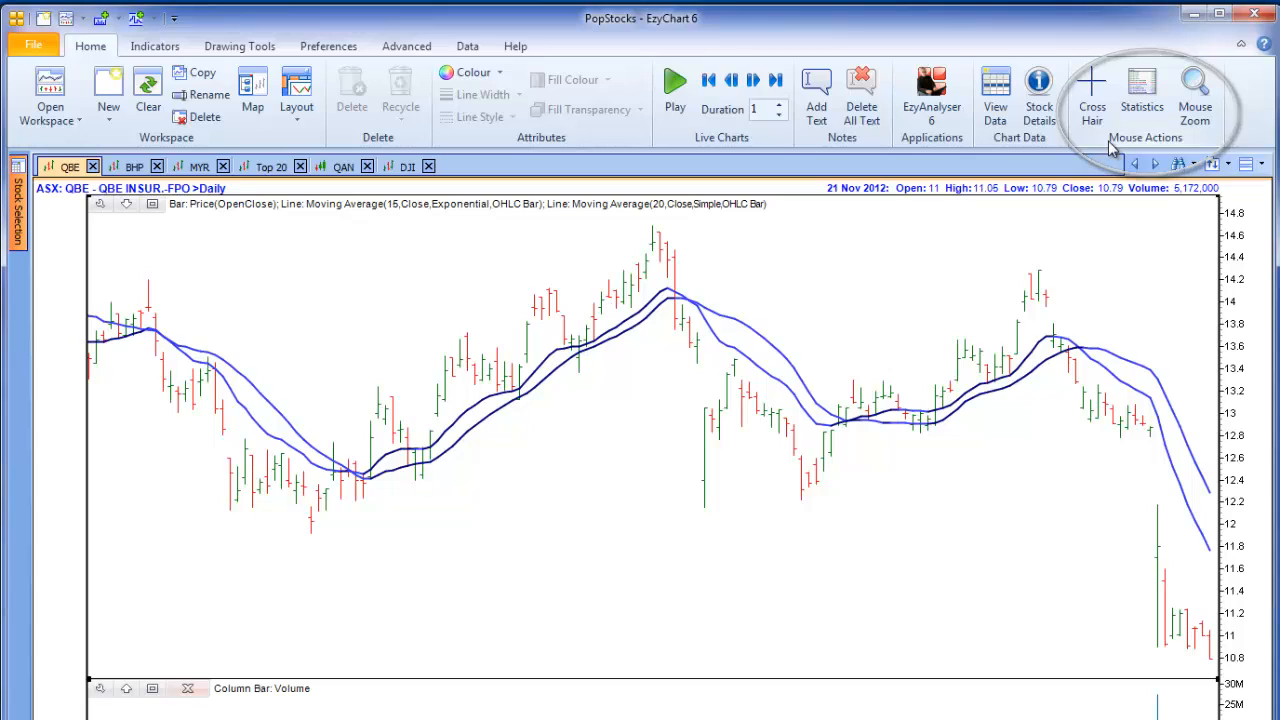
- Turn on Cross Hair, Statistics and Mouse Zoom for the QBE chart, and zoom into its most recent price bars
left_click(1090, 92)
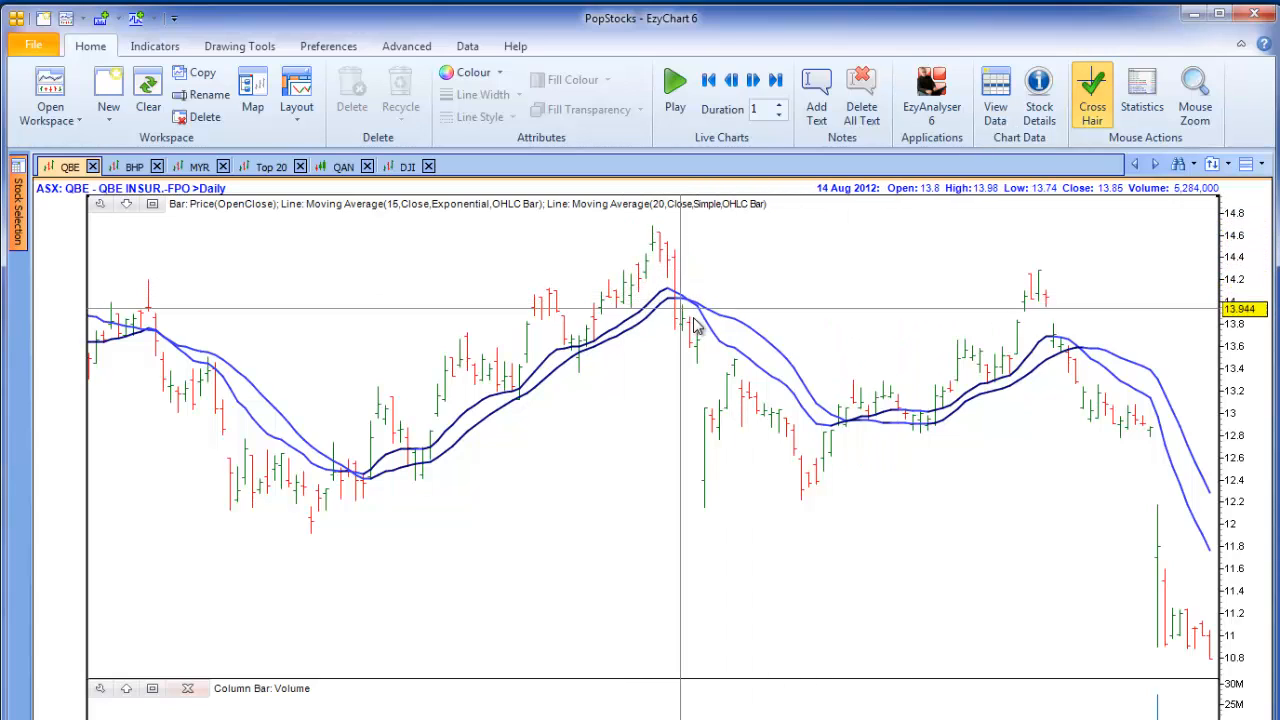
left_click(1150, 107)
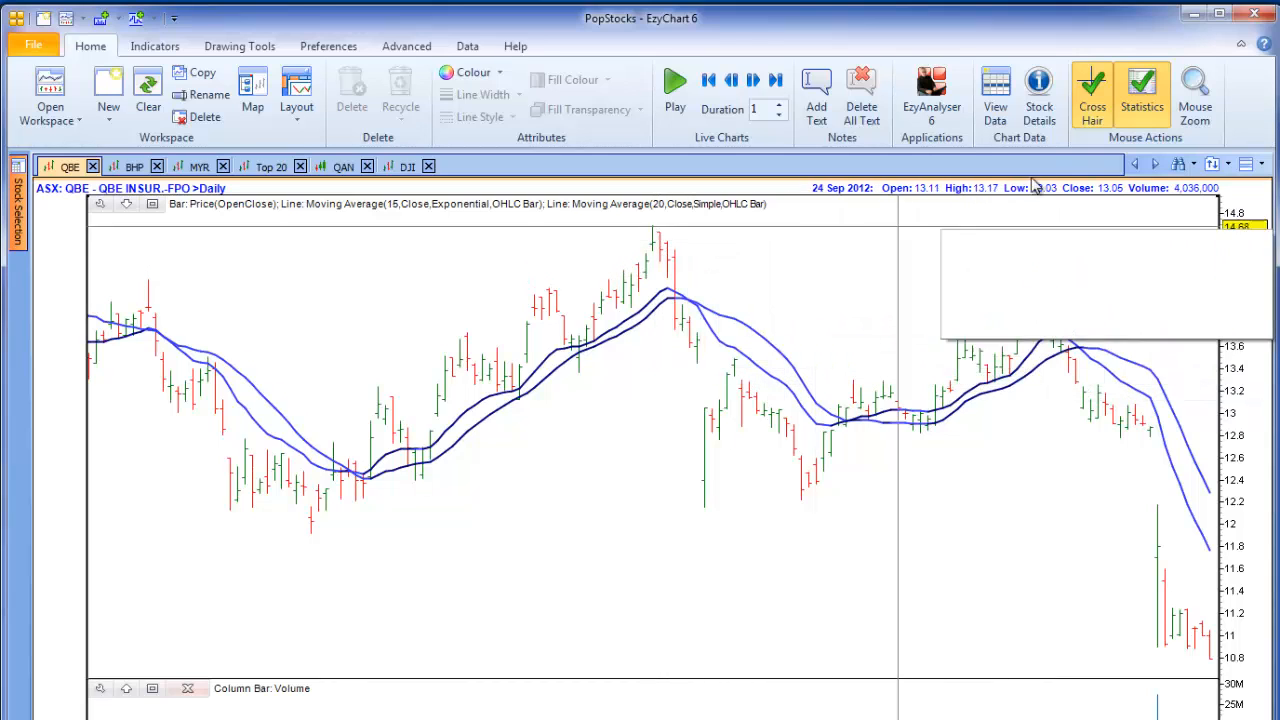
left_click(1195, 108)
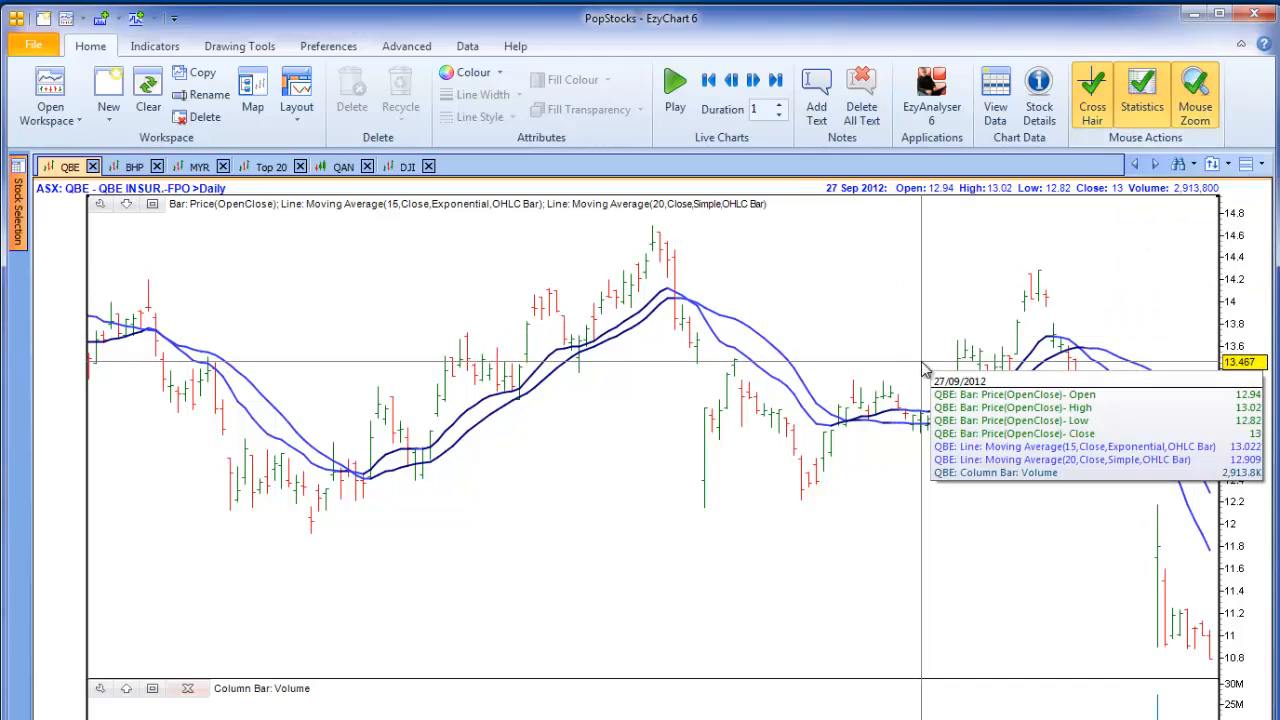
left_click(957, 346)
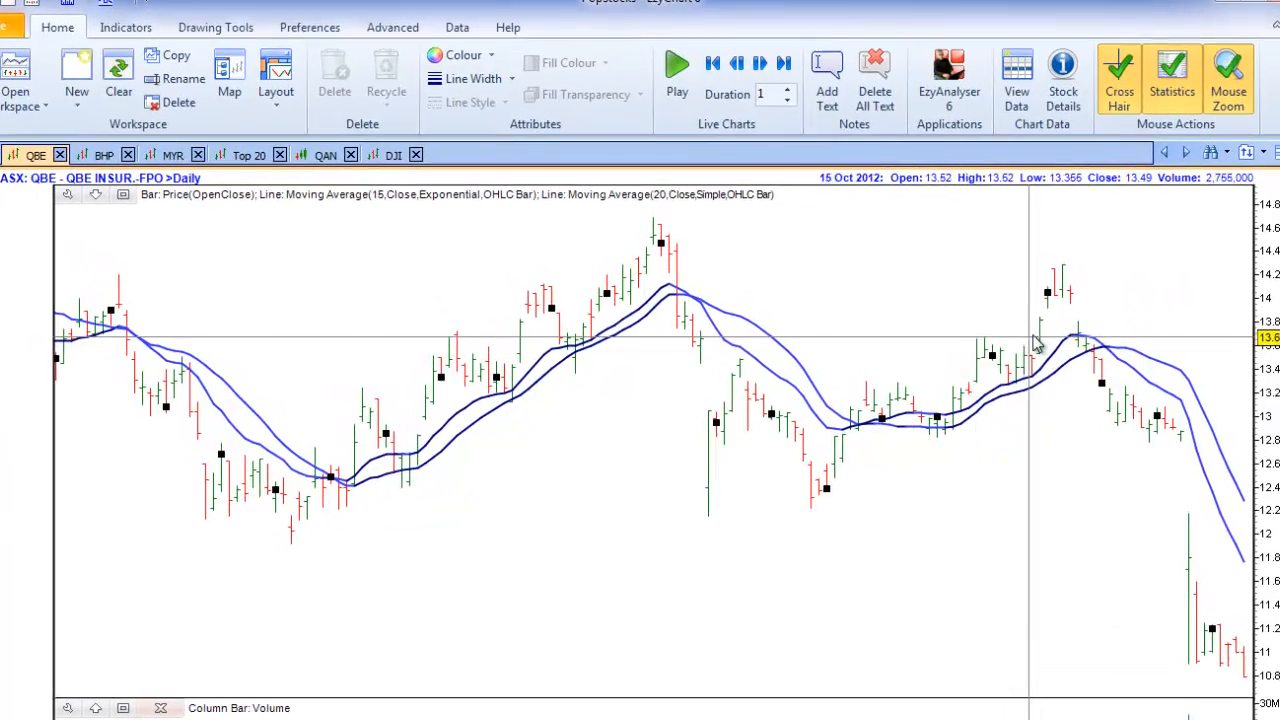
left_click_drag(913, 292, 1218, 308)
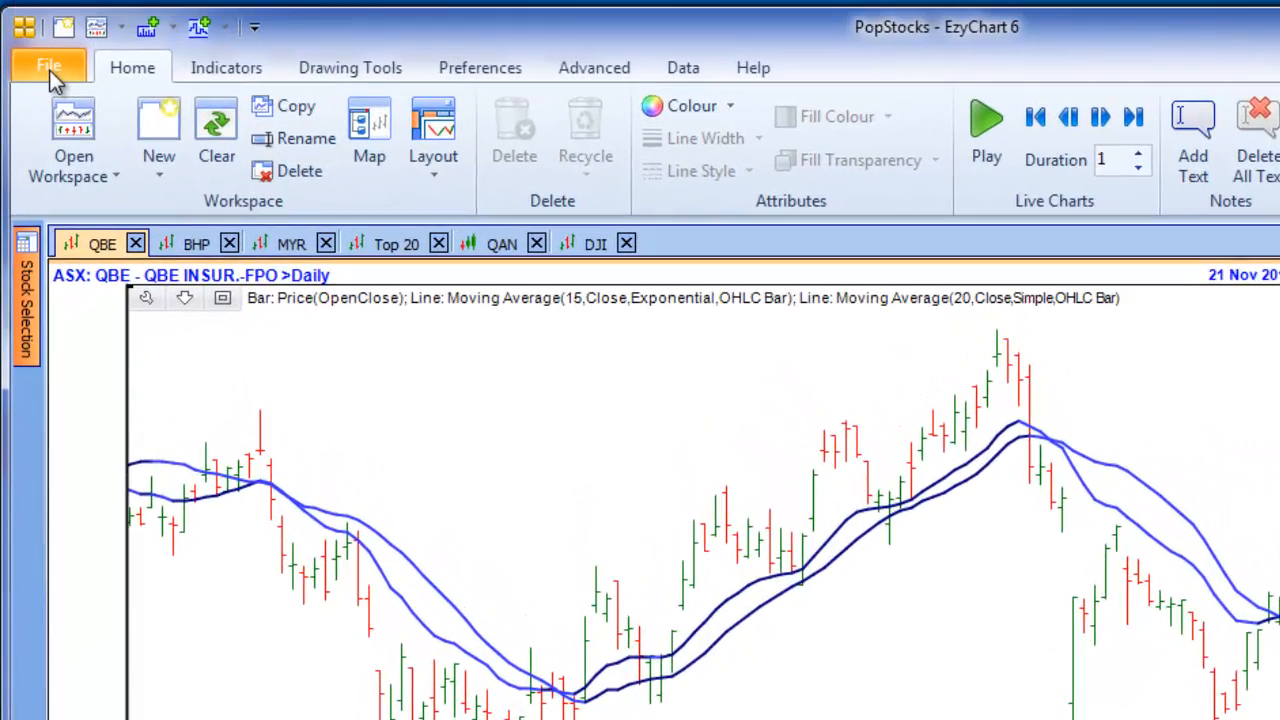
- Open the saved Sector workspace and show its Printing & Exporting preview
left_click(50, 68)
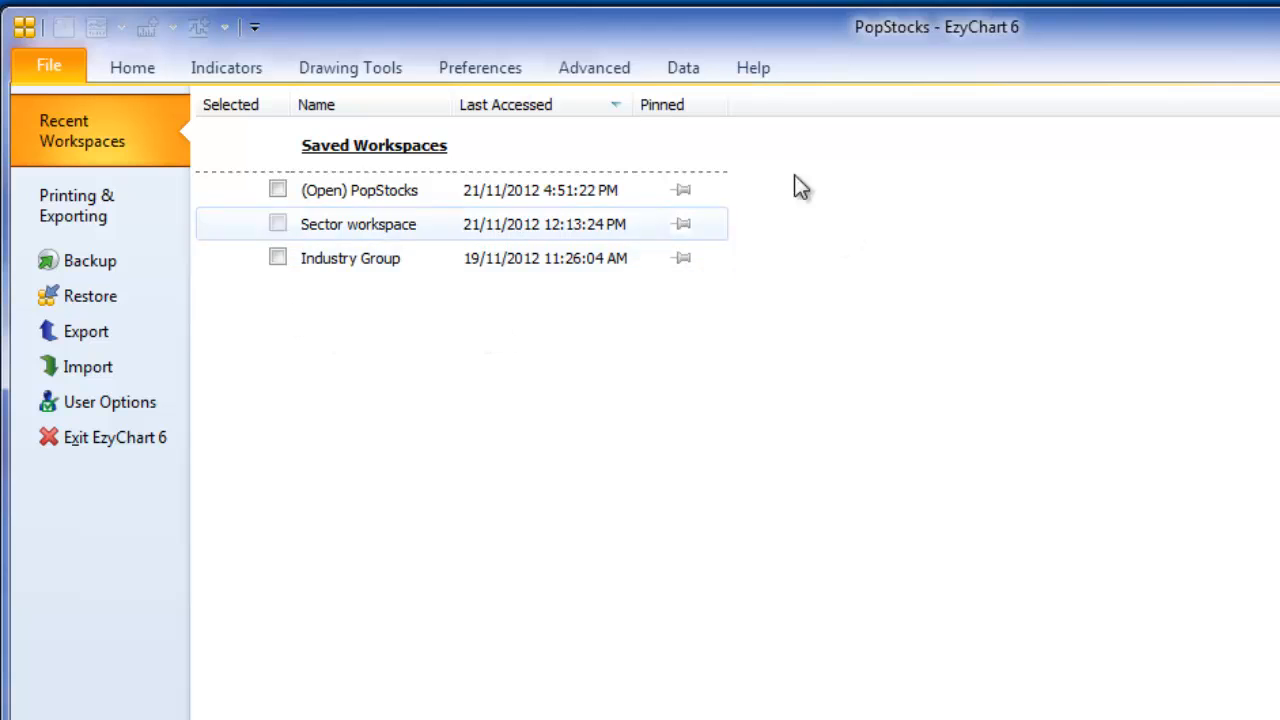
left_click(358, 233)
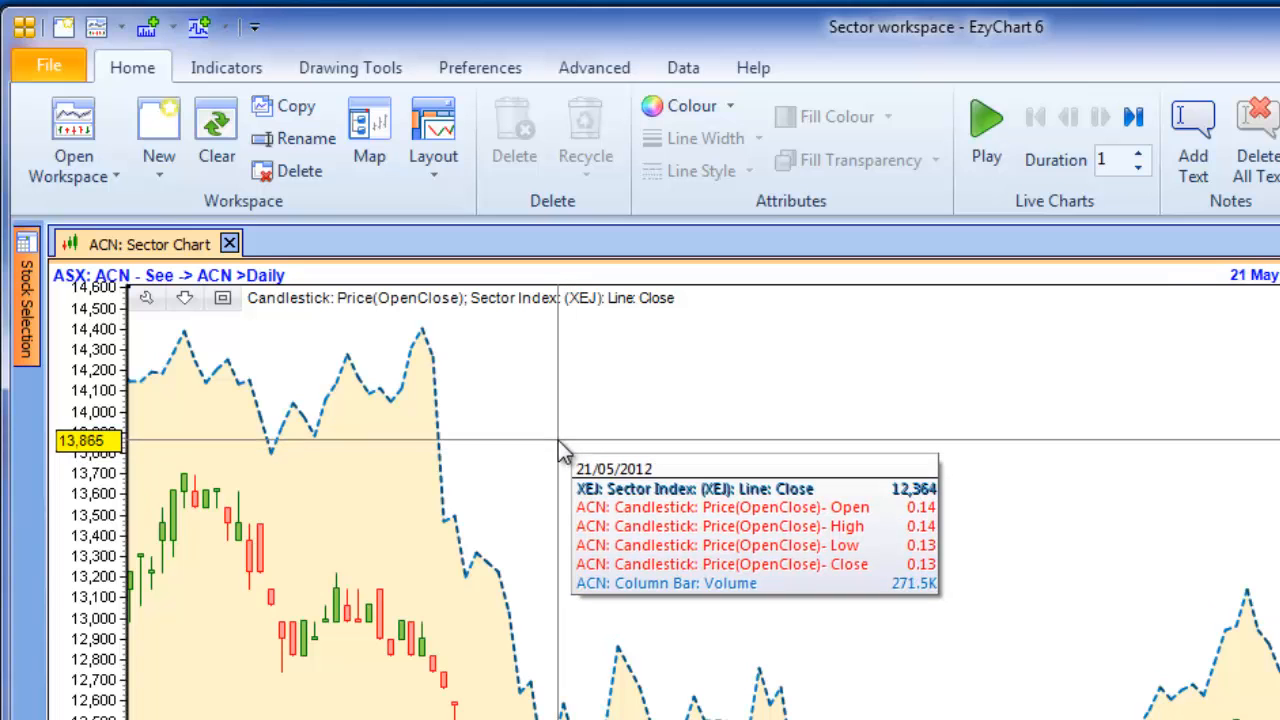
left_click(50, 66)
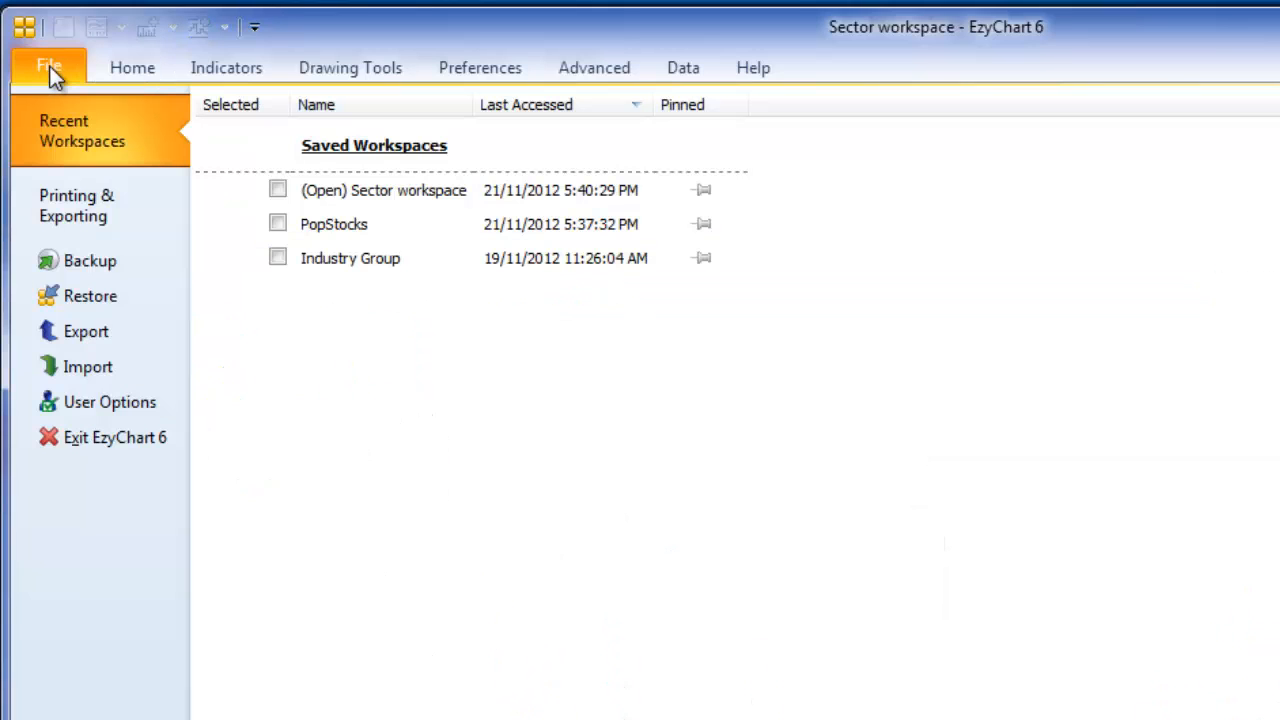
left_click(80, 226)
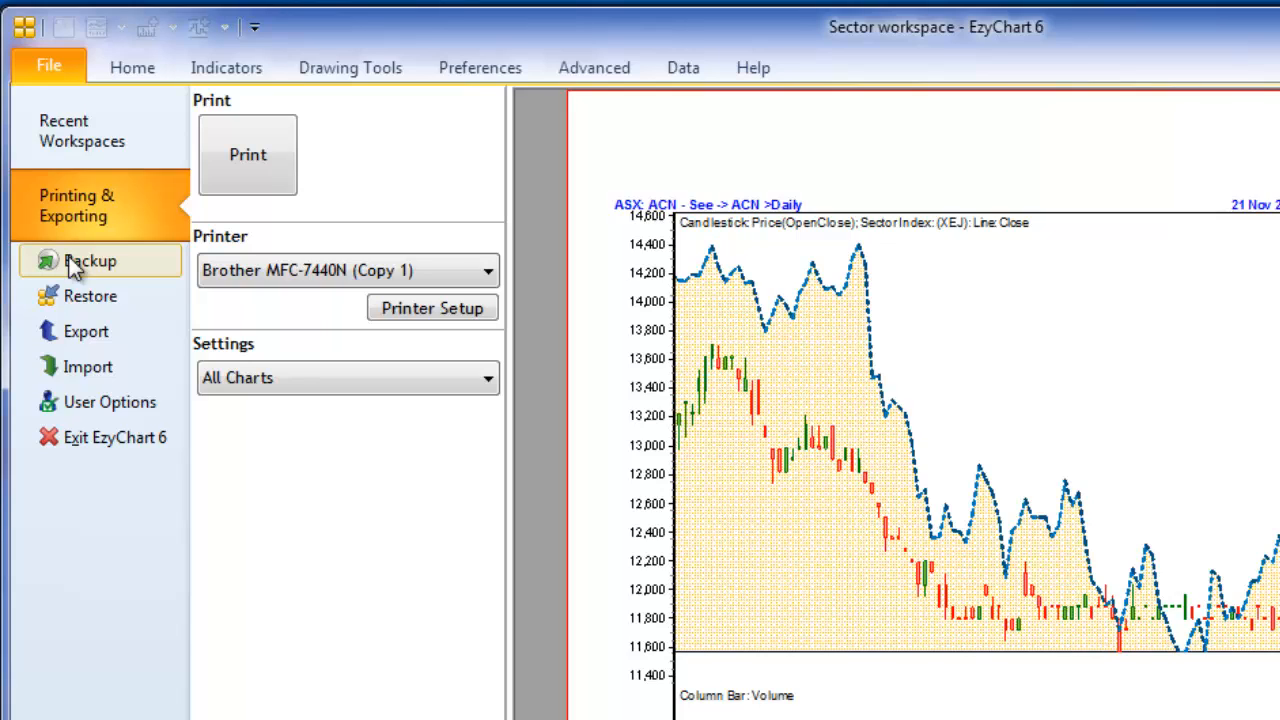
- Open the Ezy Software user data export to view its destination option, and close it without exporting
left_click(56, 332)
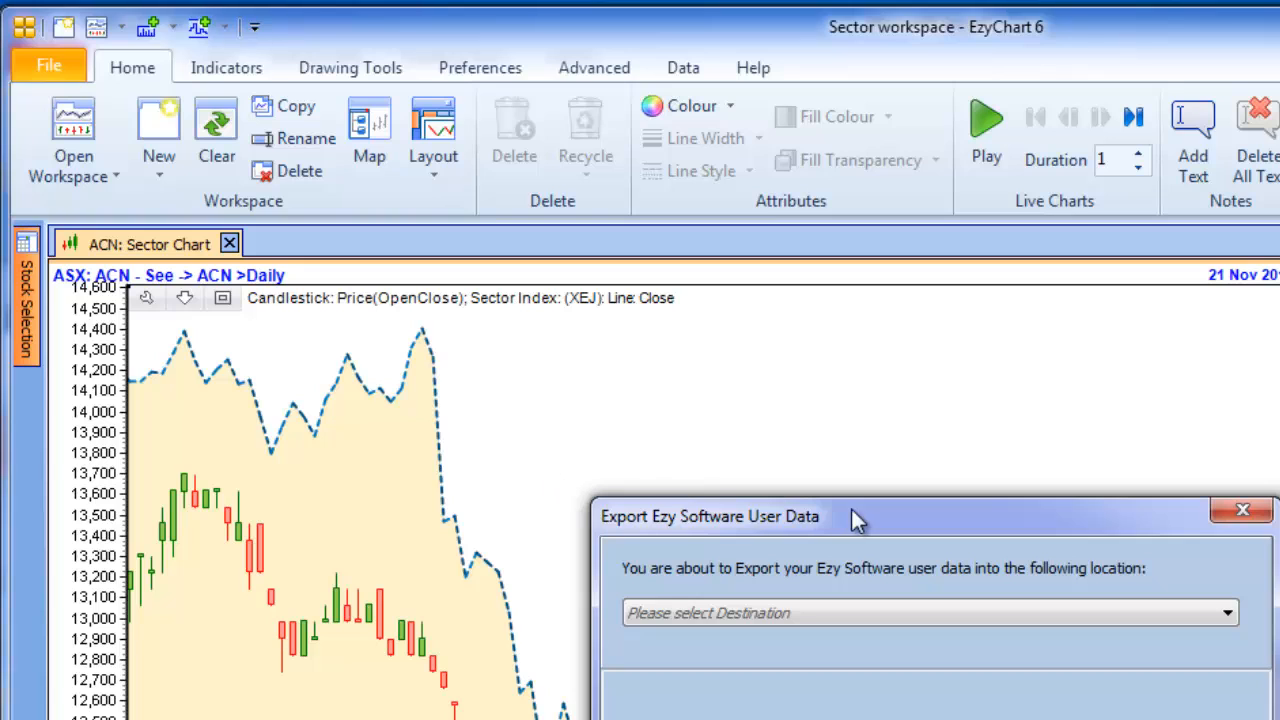
left_click_drag(851, 509, 829, 270)
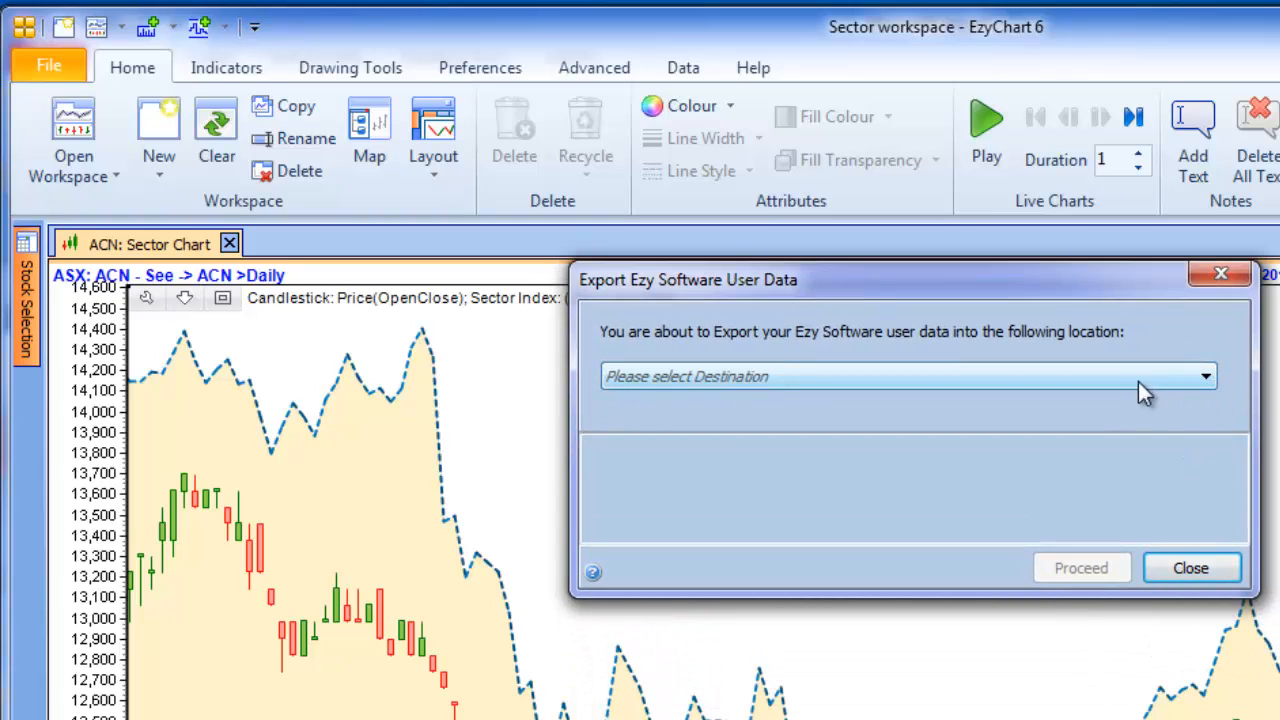
left_click(1224, 278)
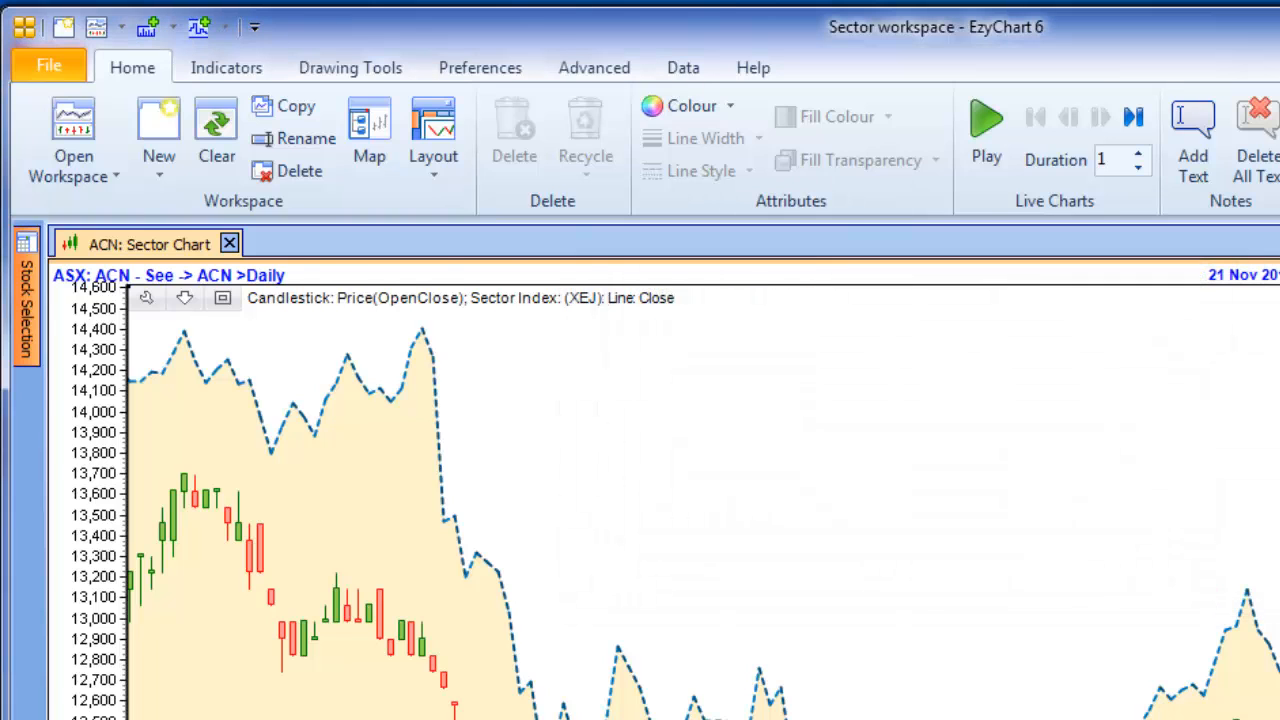
- Review the user options for pad bars, excluded stocks, default exchange and backup directory, and cancel without saving
left_click(52, 63)
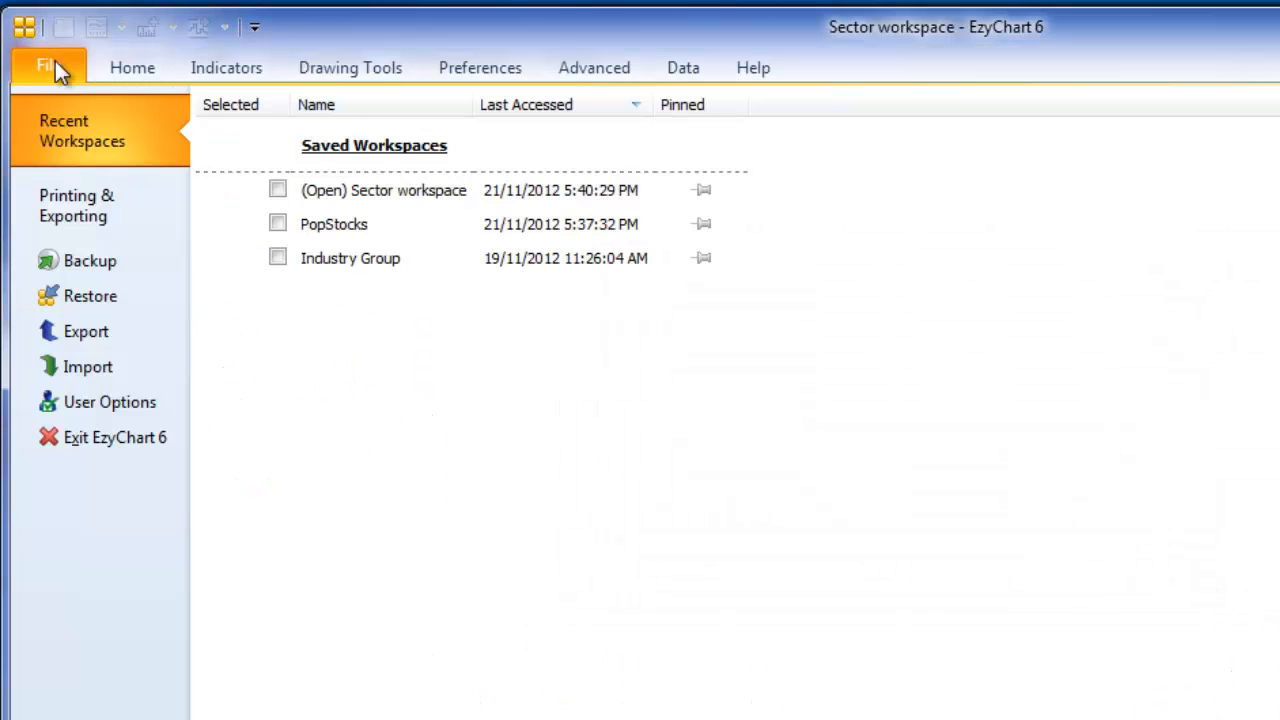
left_click(78, 404)
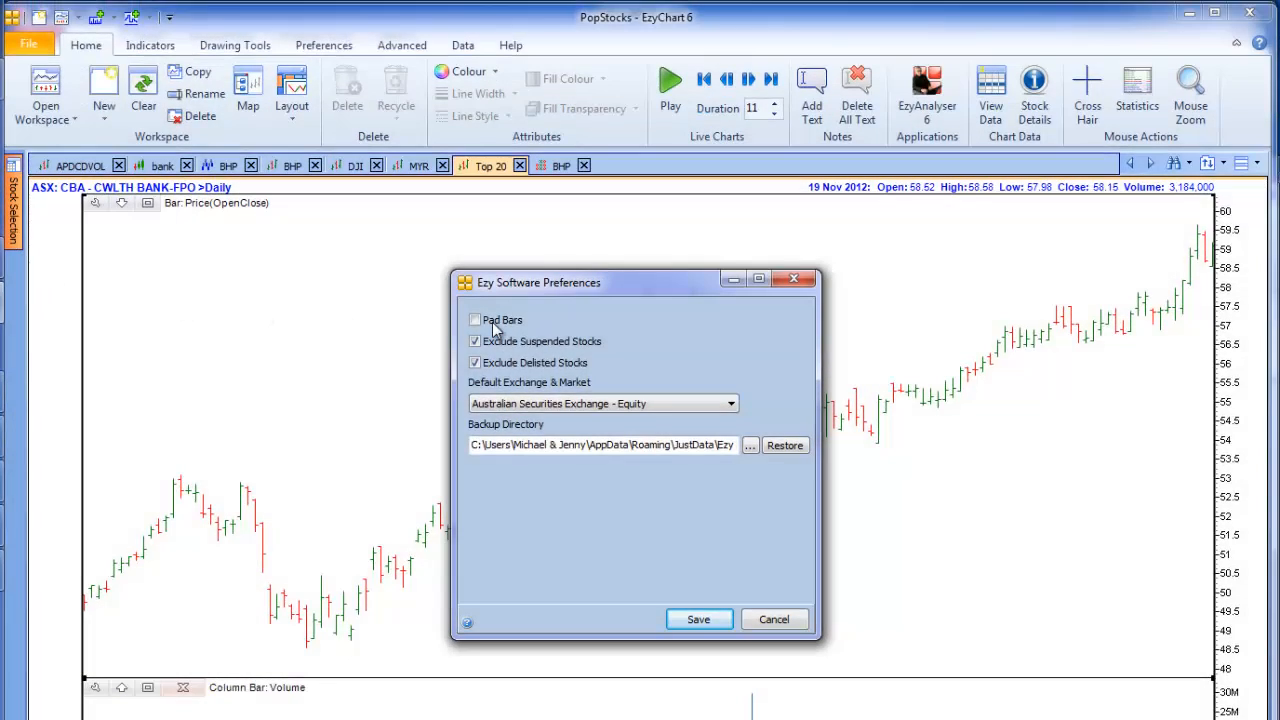
mouse_move(494, 331)
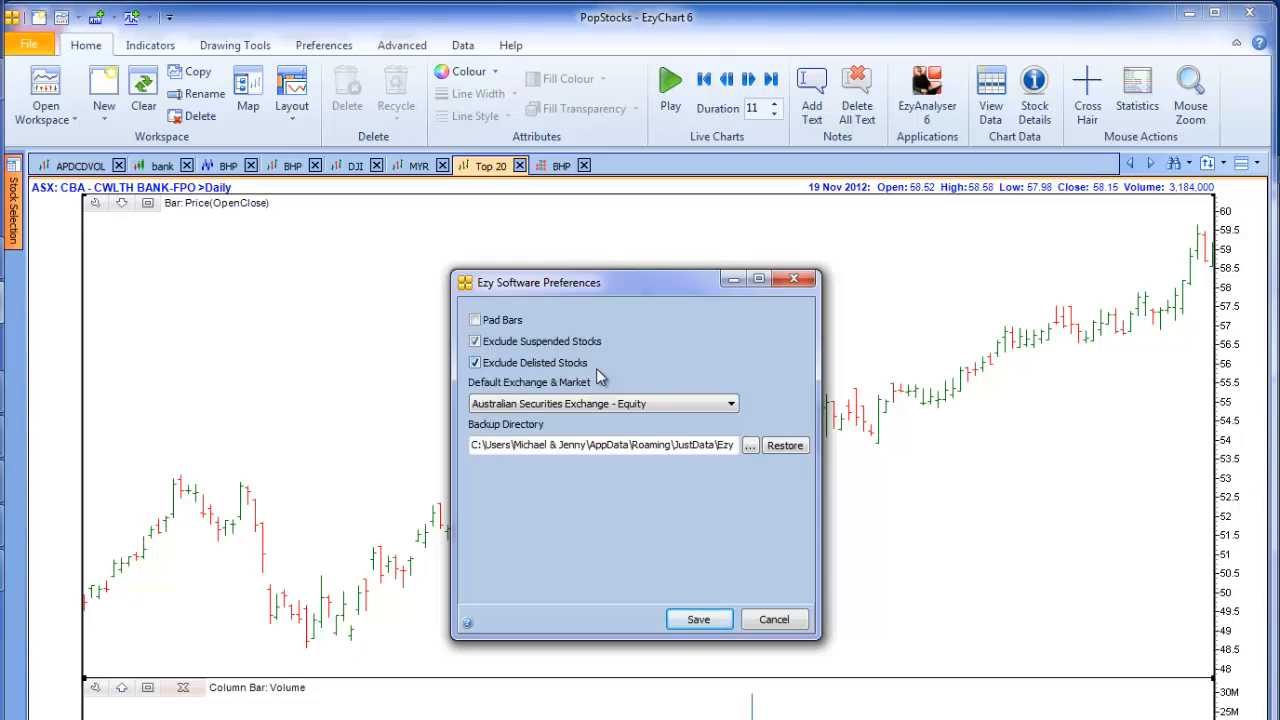
left_click(776, 617)
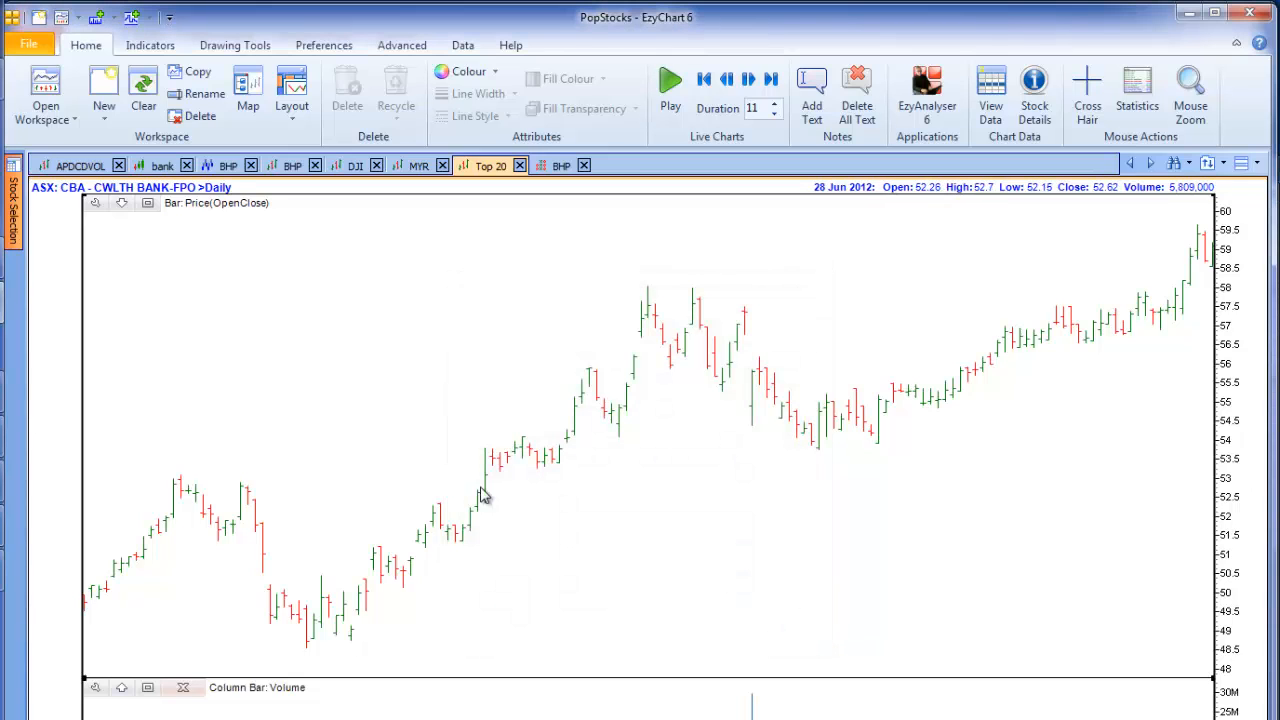